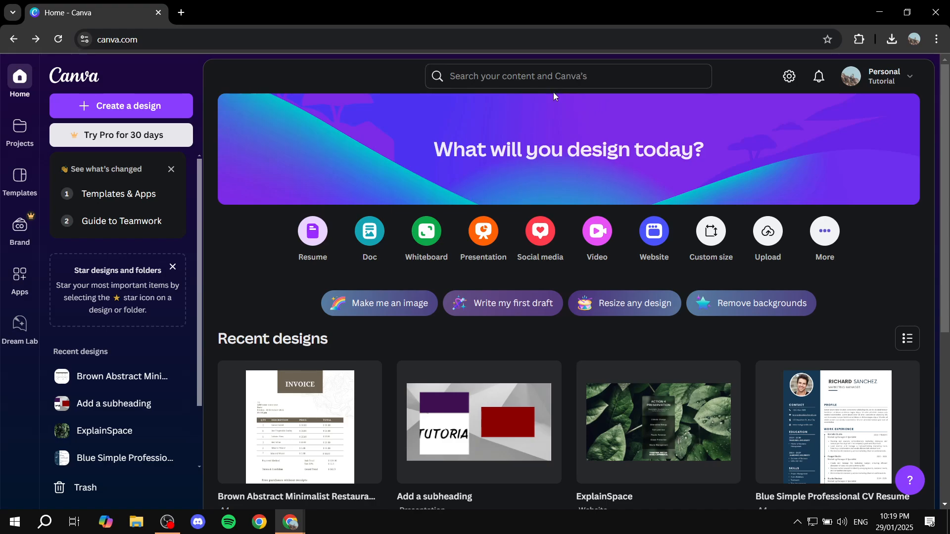
Search Canva's content for "Book cover".
left_click(570, 70)
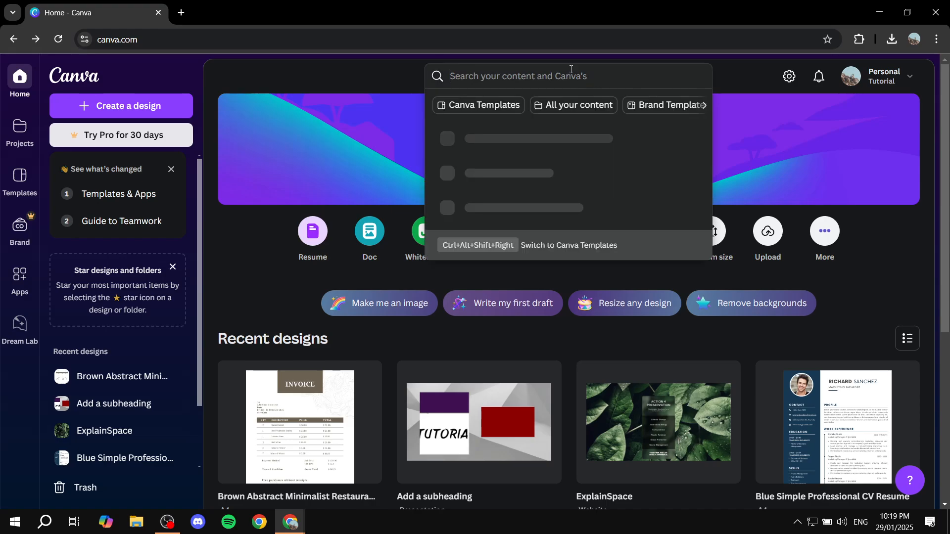
type("B")
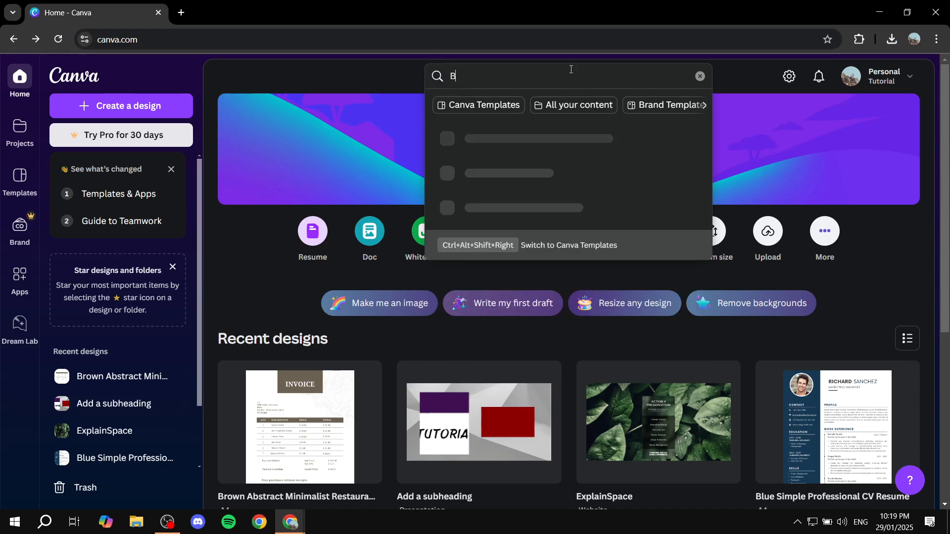
type("ook cover")
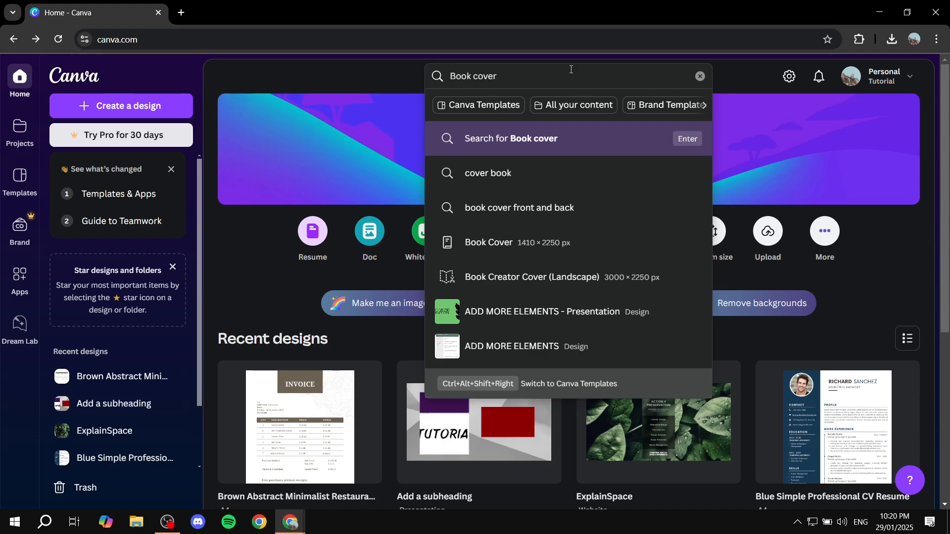
key("Return")
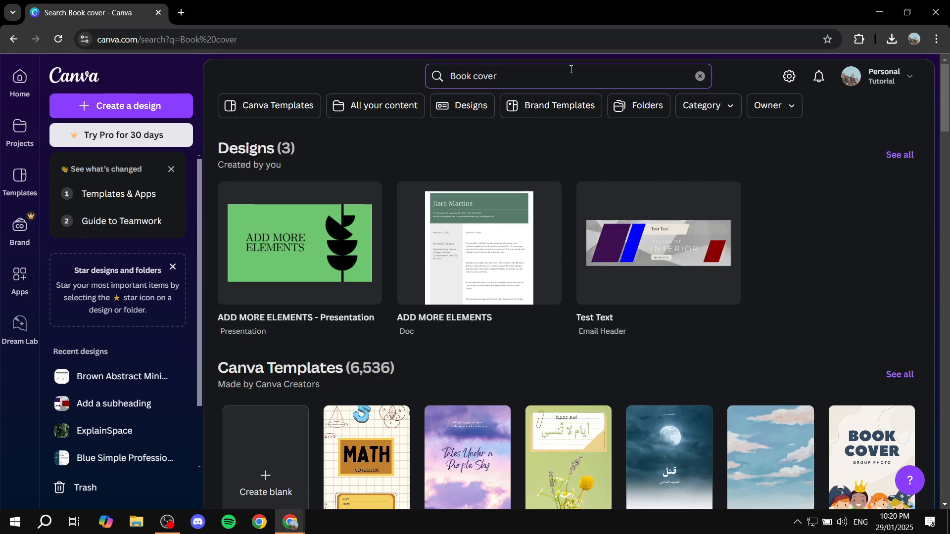
Open the Canva Creative Studio book cover template with the moon in a cloudy night sky for customizing.
scroll(763, 156, "down", 4)
scroll(763, 156, "up", 3)
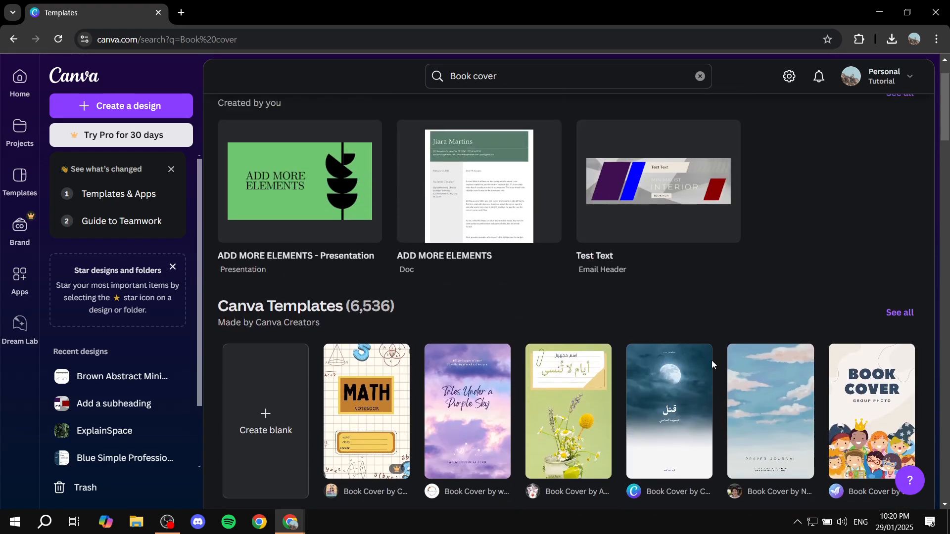
left_click(668, 406)
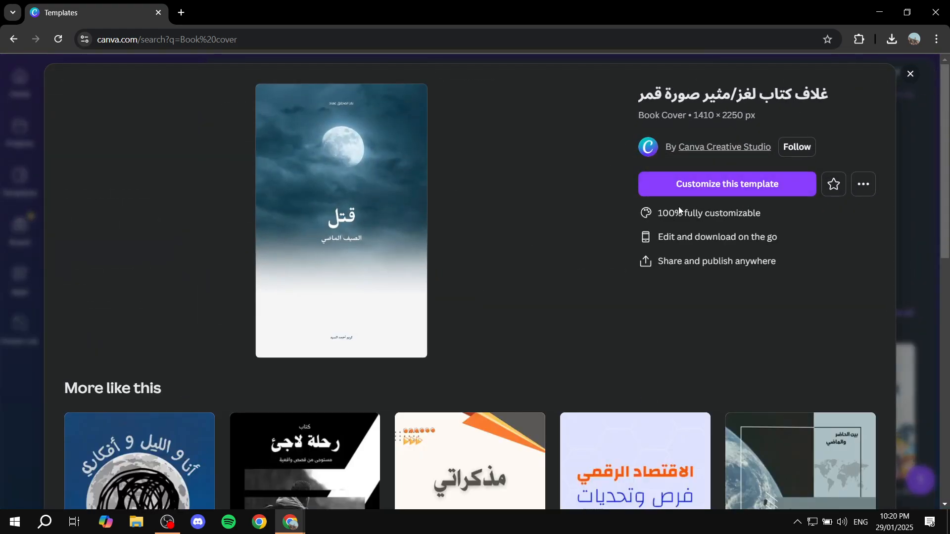
left_click(717, 185)
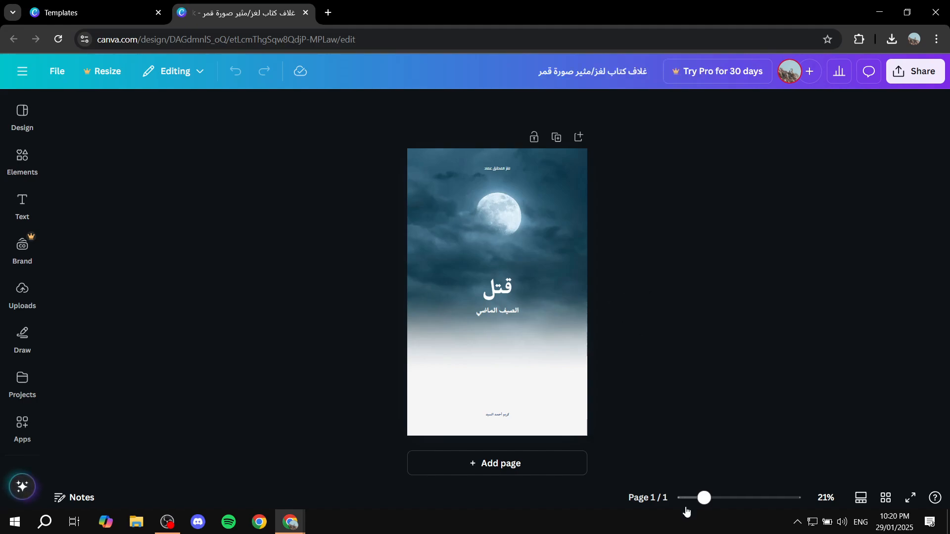
Delete all the Arabic text elements from the moon cover, including the title, subtitle, author line and header line.
left_click_drag(704, 498, 713, 498)
scroll(697, 367, "down", 1)
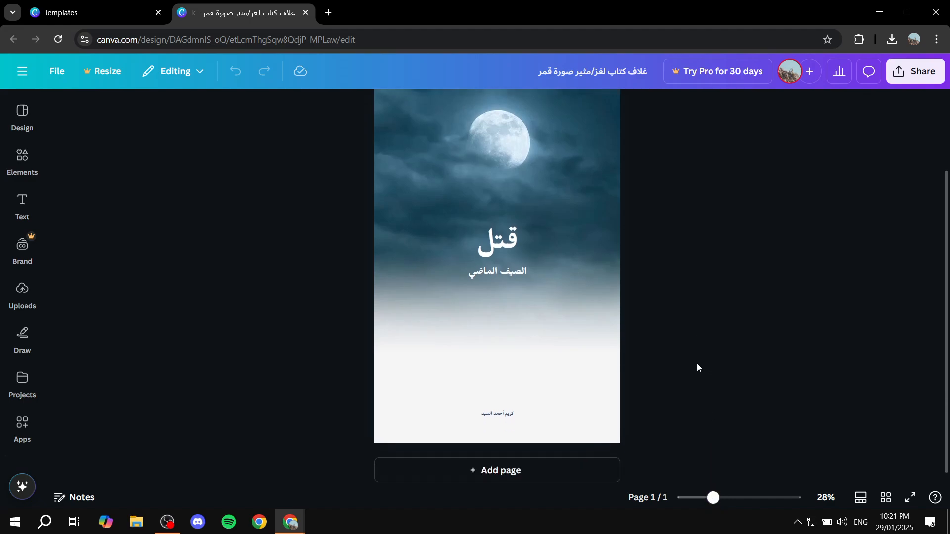
scroll(649, 309, "up", 1)
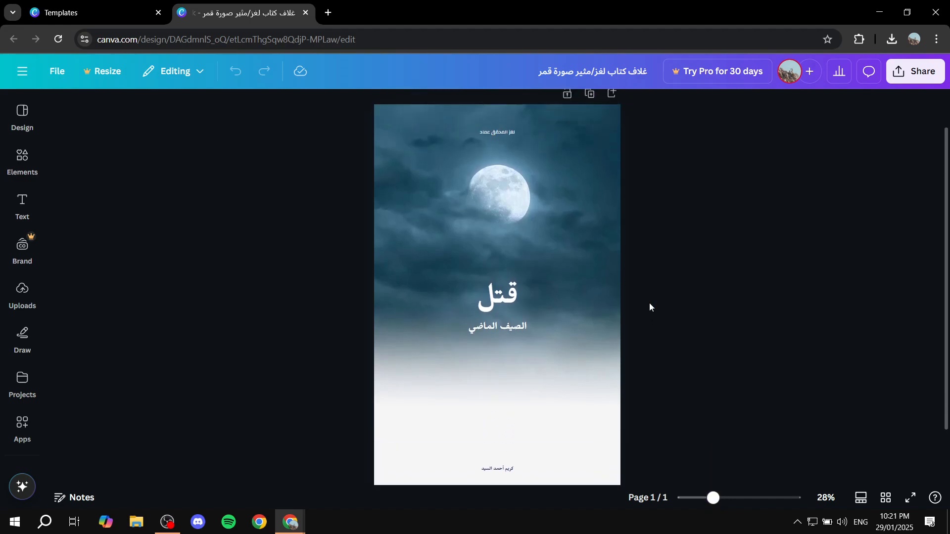
left_click(510, 470)
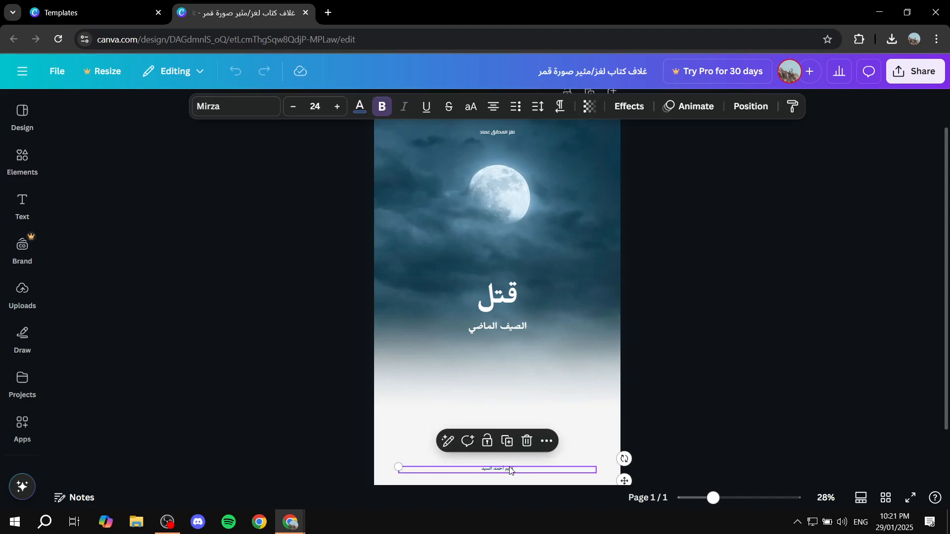
key("Escape")
left_click(509, 312)
left_click(509, 312)
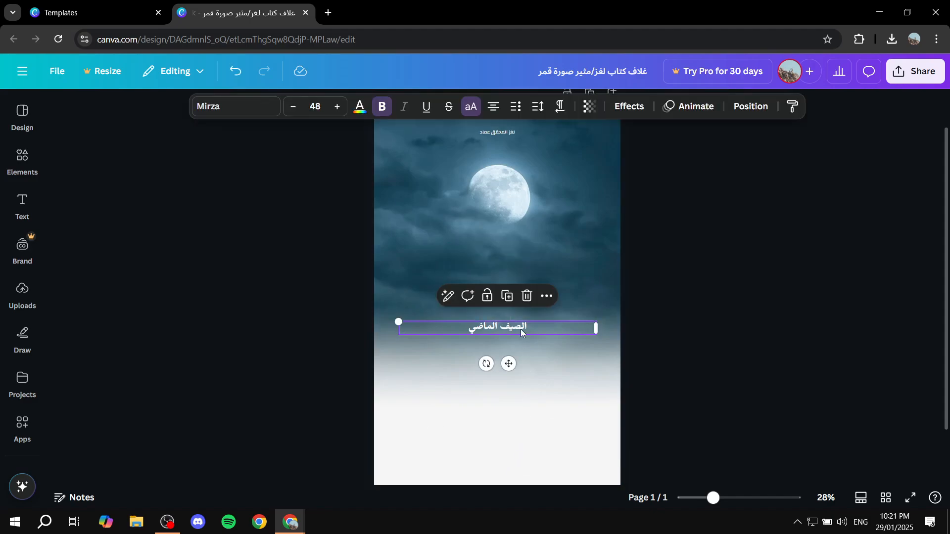
key("ctrl+a")
key("BackSpace")
left_click(544, 330)
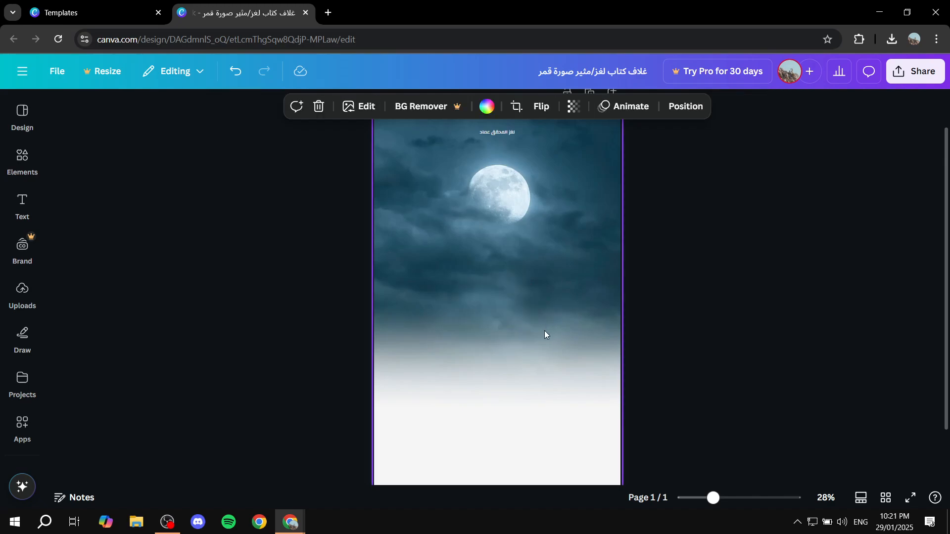
left_click(497, 130)
key("Delete")
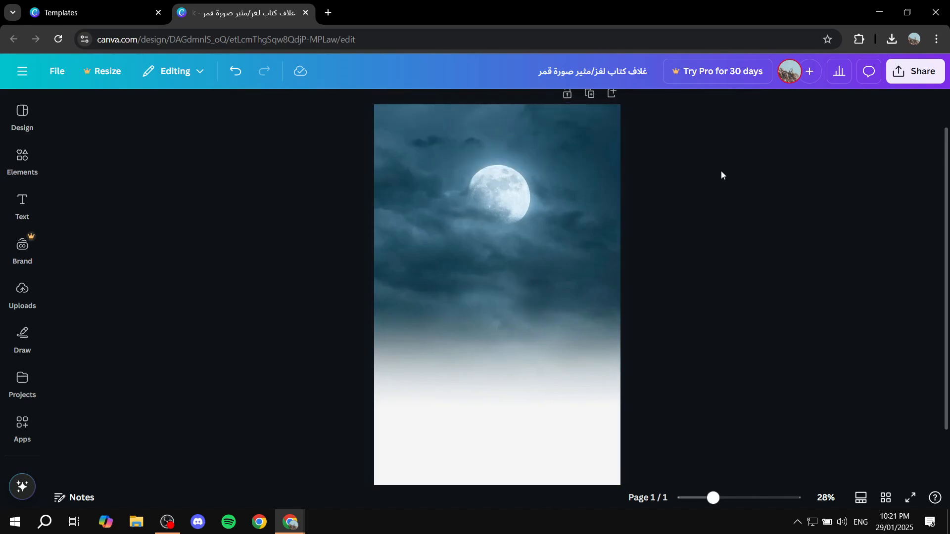
Add a default heading to the cover and move it up so it overlaps the lower edge of the moon.
scroll(701, 237, "down", 1)
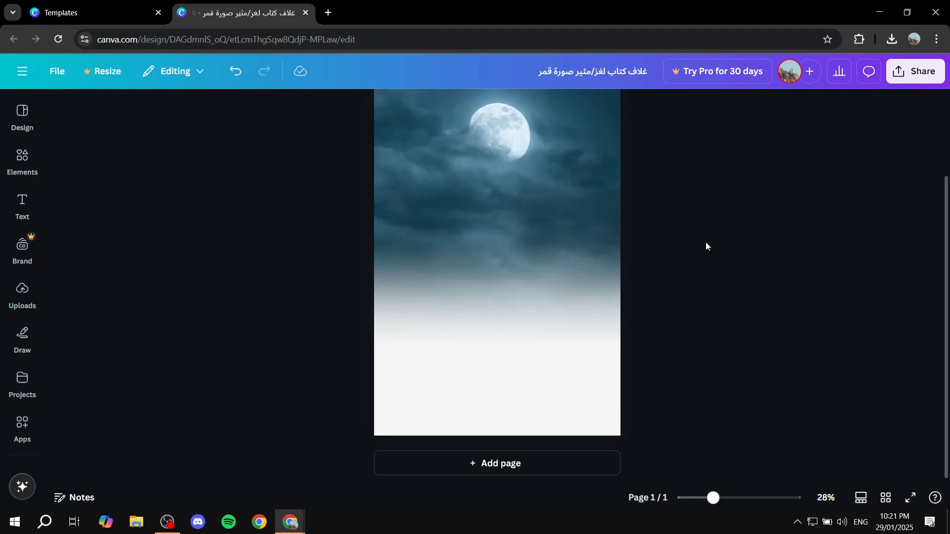
scroll(705, 244, "up", 1)
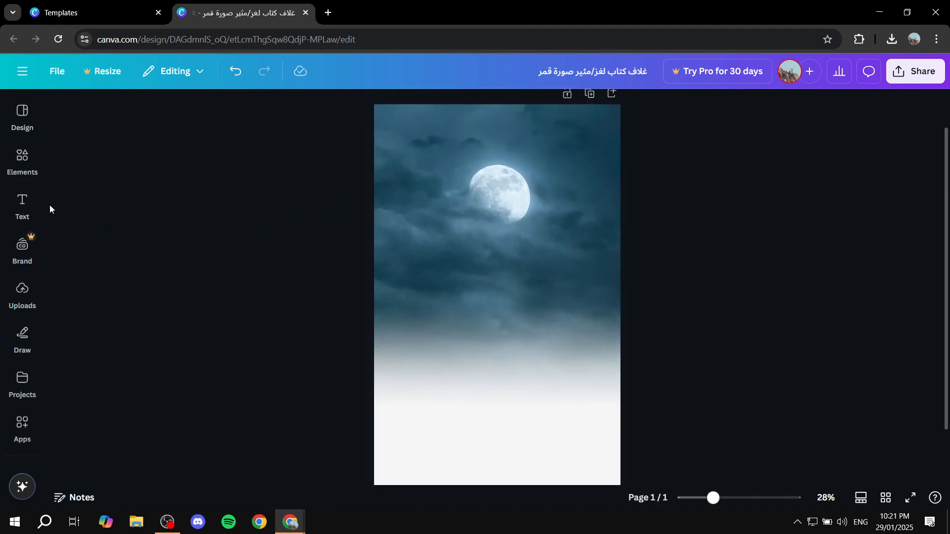
left_click(33, 206)
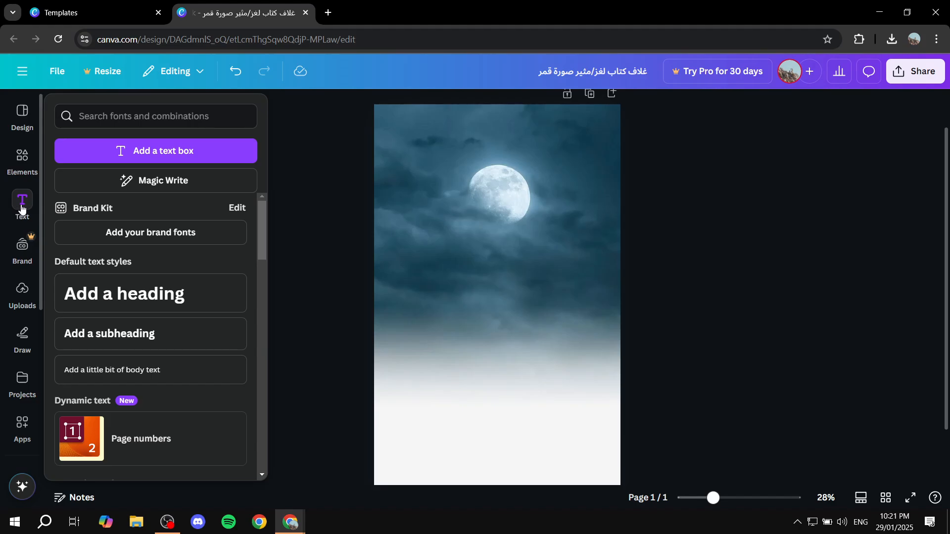
left_click(120, 295)
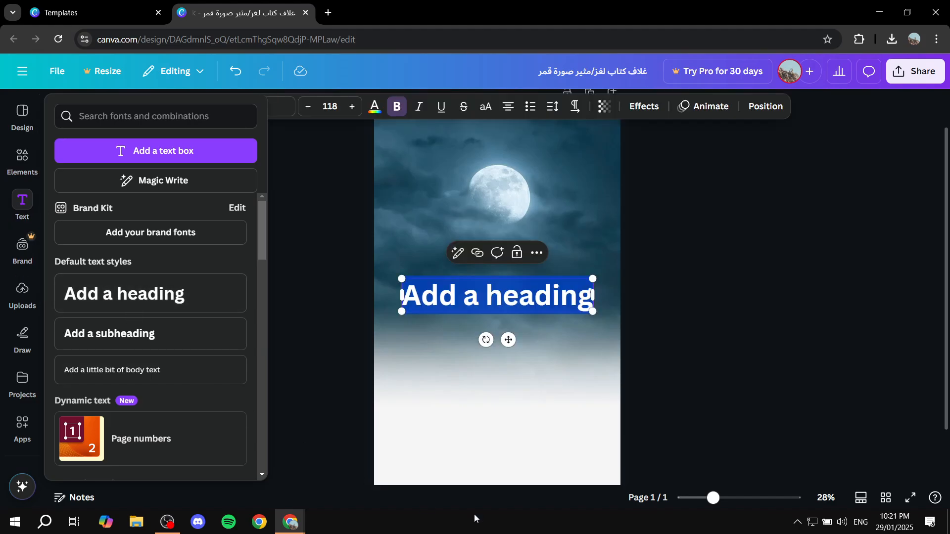
left_click(690, 277)
left_click(521, 298)
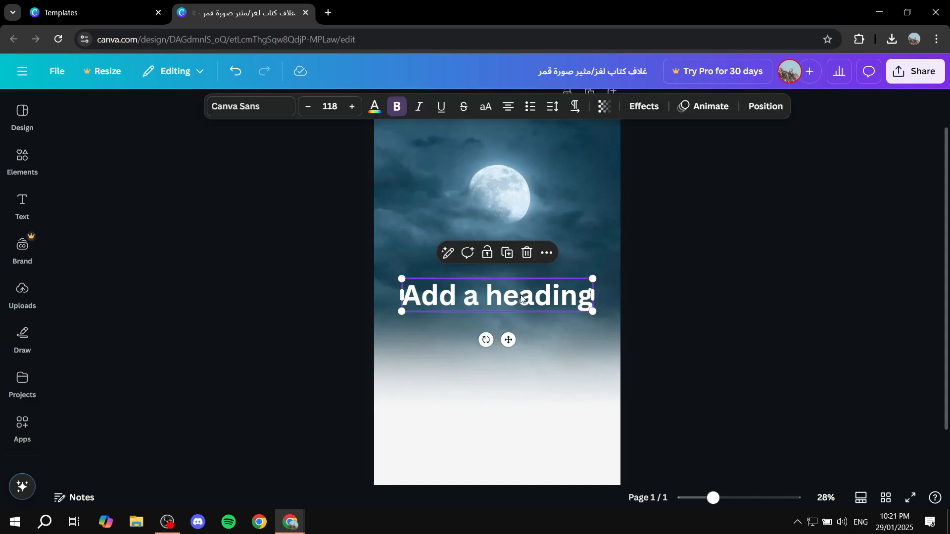
left_click_drag(522, 298, 520, 236)
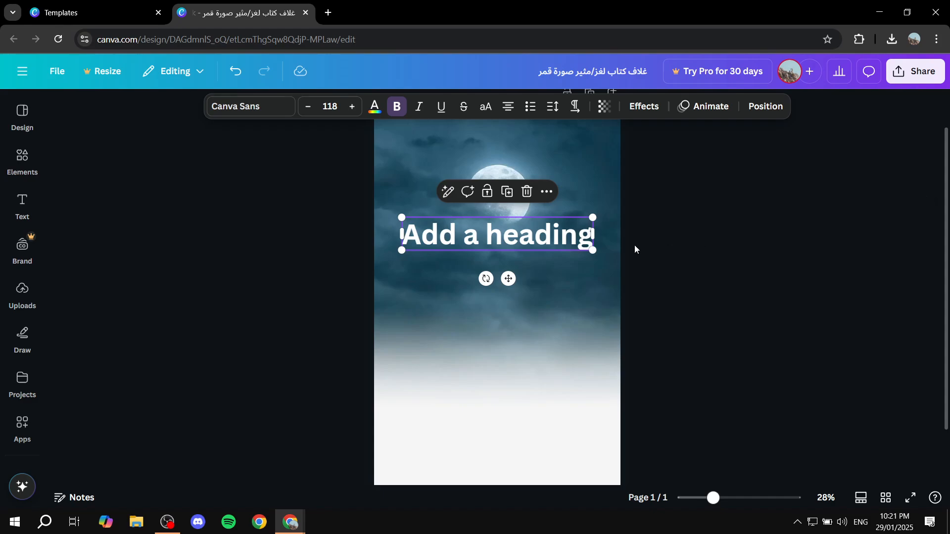
Replace the heading text with "Front Cover" and move it slightly higher on the page.
double_click(560, 235)
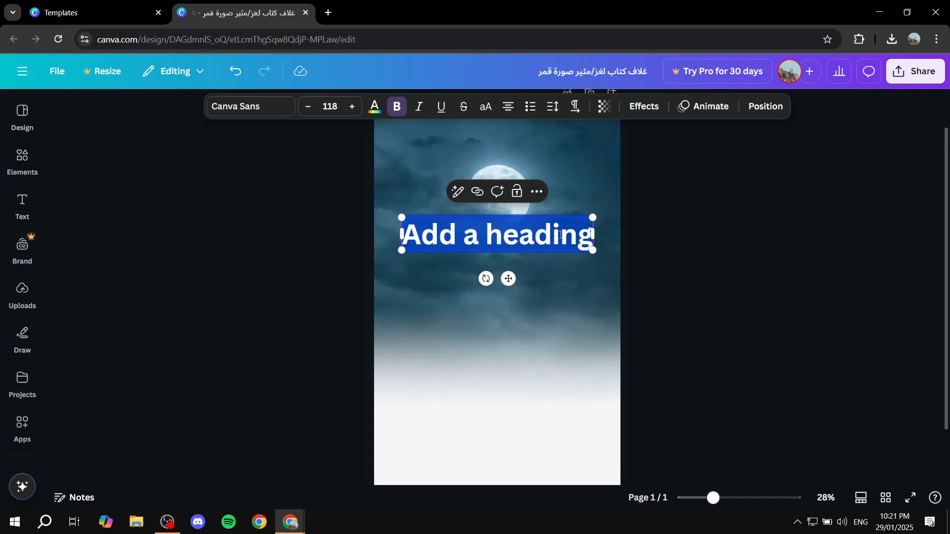
type("Front")
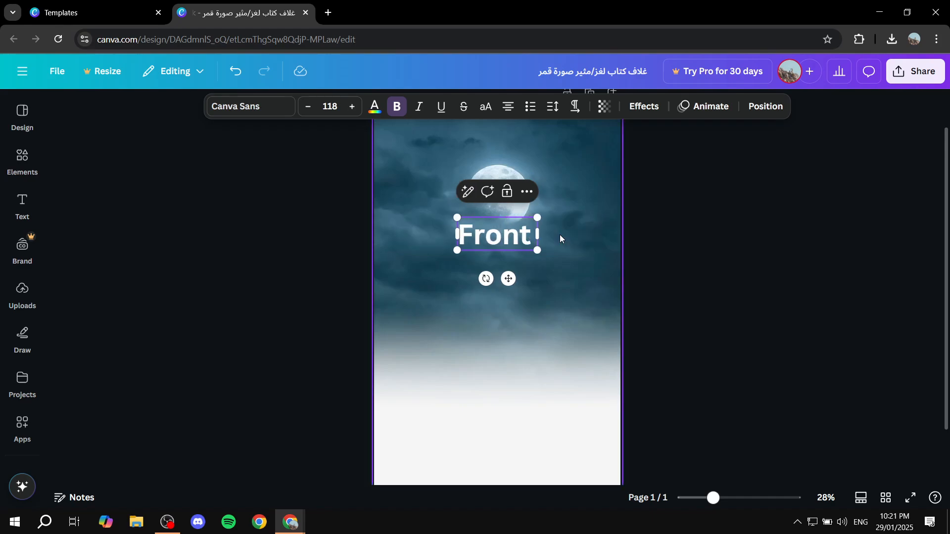
type(" Cover")
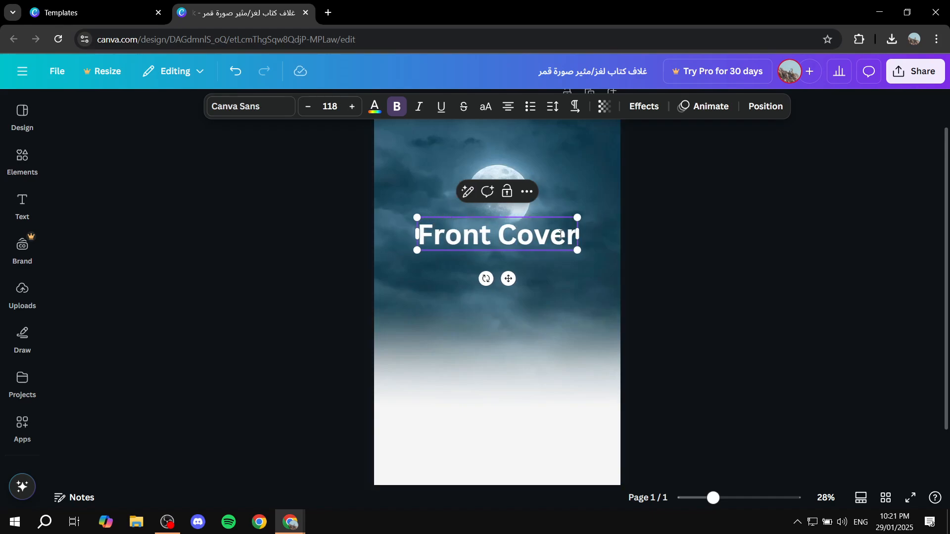
left_click(712, 237)
left_click(531, 233)
left_click_drag(531, 233, 530, 225)
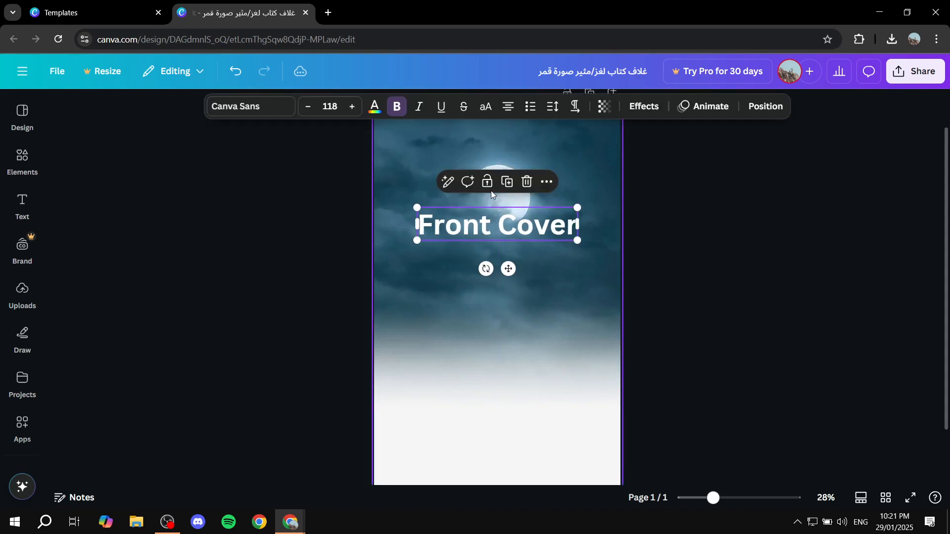
Change the "Front Cover" heading's text color to black from the brand color palette.
left_click(375, 107)
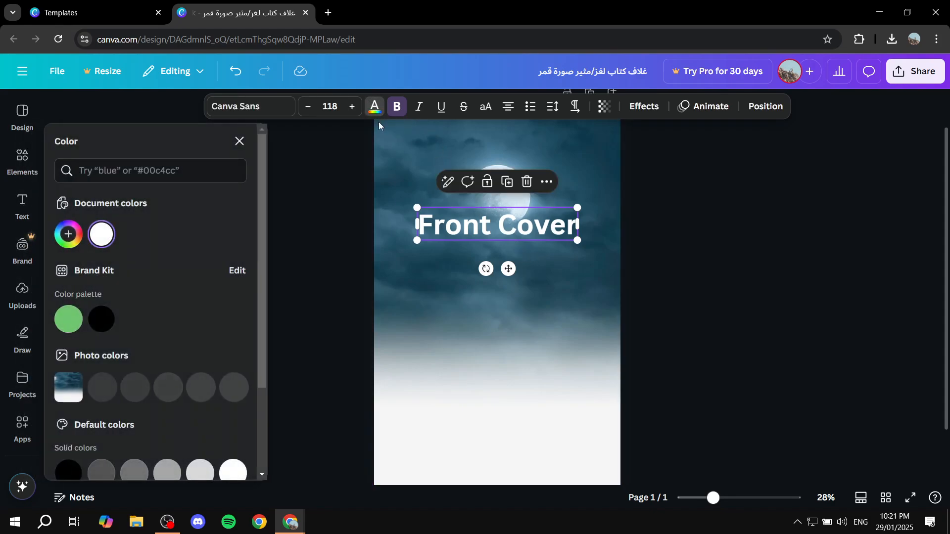
left_click(102, 317)
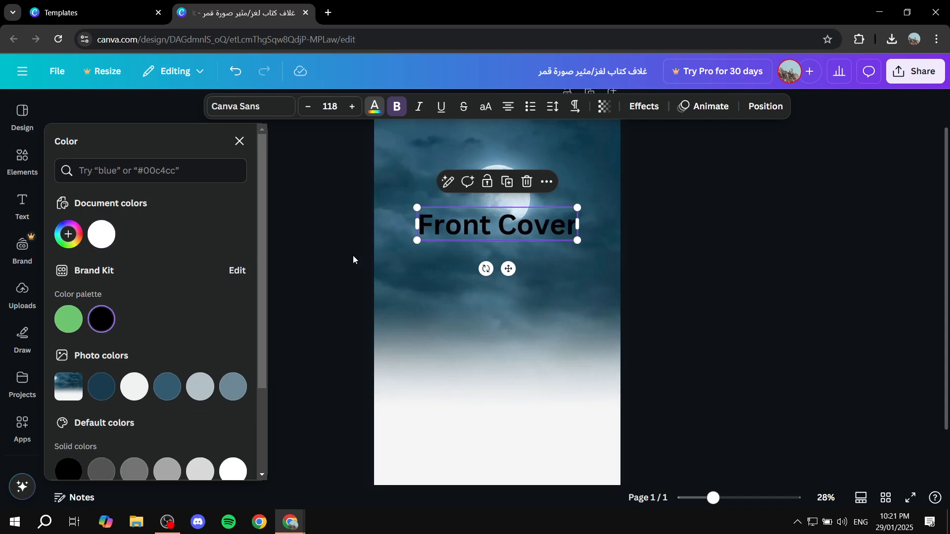
left_click(435, 168)
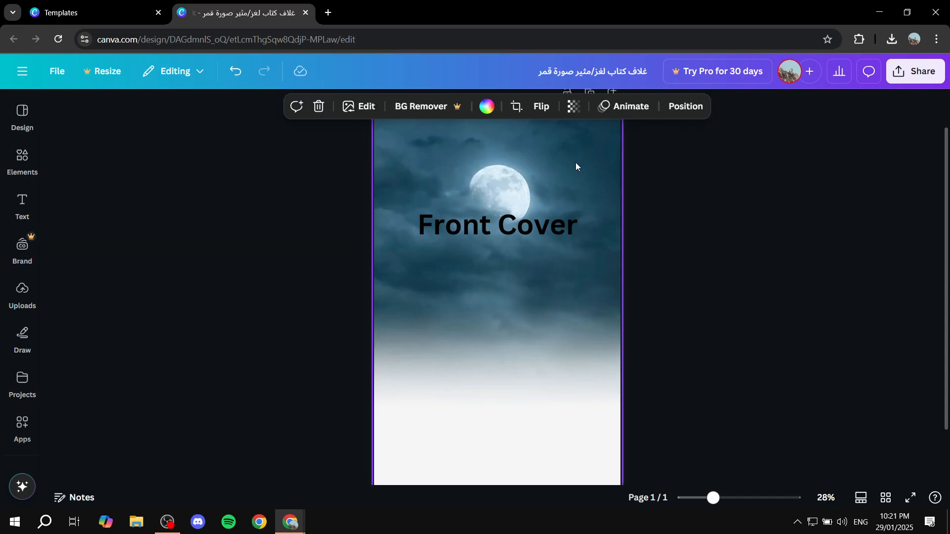
Try the Splice and Shadow effects on the "Front Cover" heading and settle on the Outline effect.
left_click(503, 227)
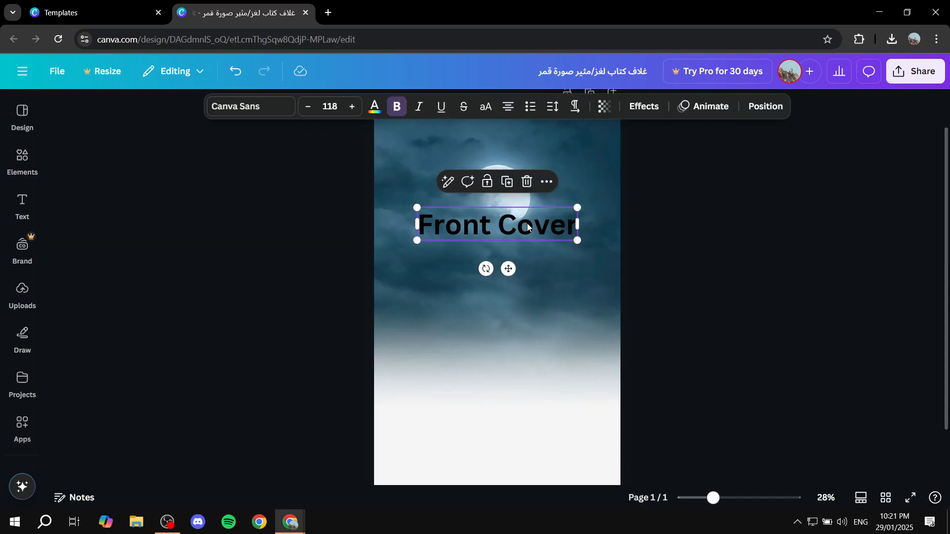
left_click(643, 106)
left_click(147, 292)
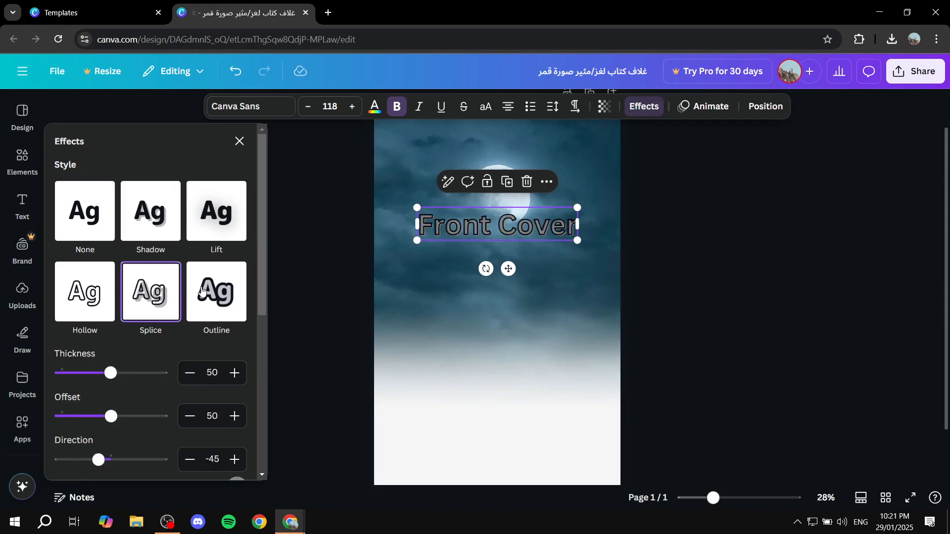
left_click(210, 279)
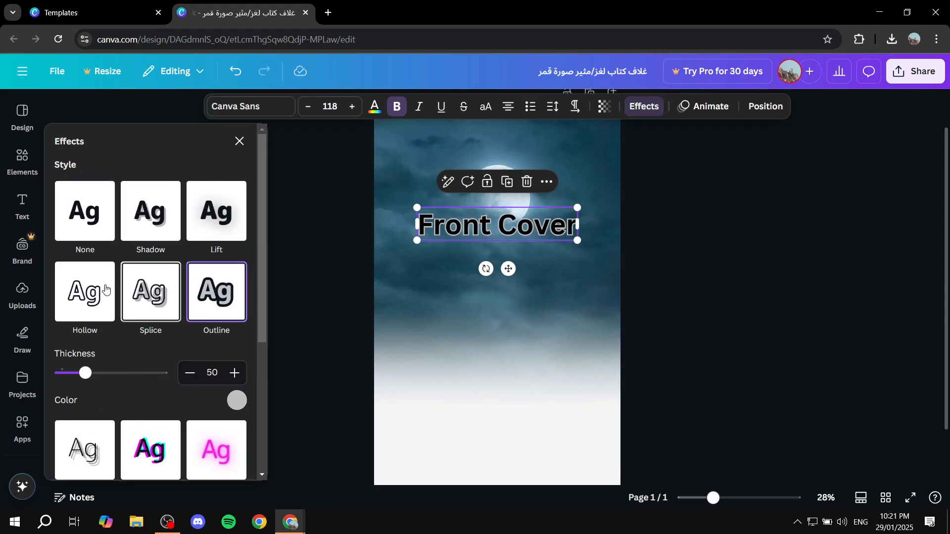
scroll(151, 297, "down", 3)
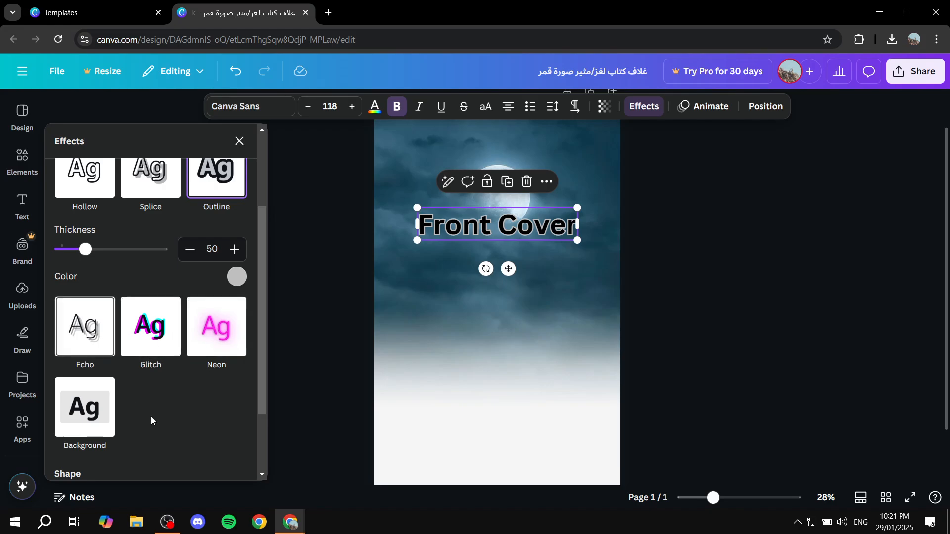
scroll(232, 297, "up", 3)
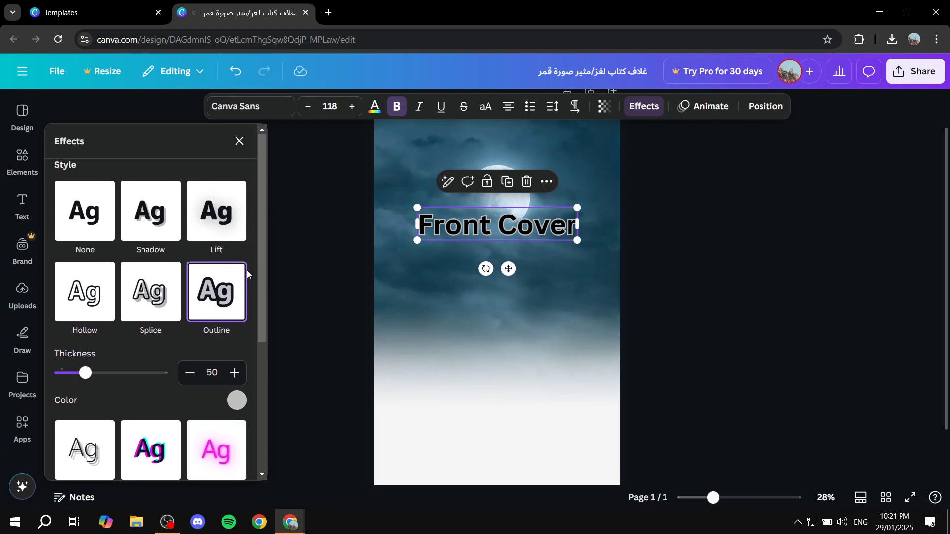
left_click(150, 212)
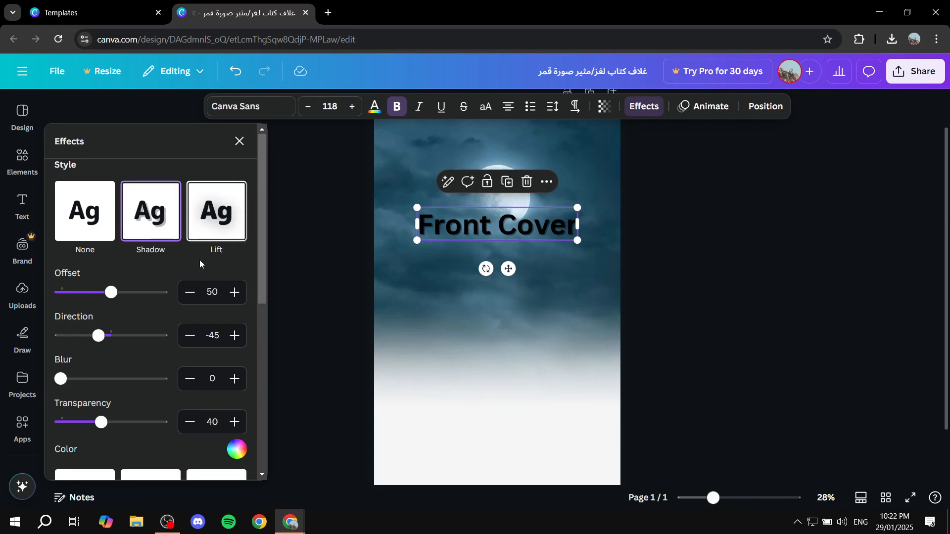
scroll(199, 260, "down", 5)
left_click(208, 231)
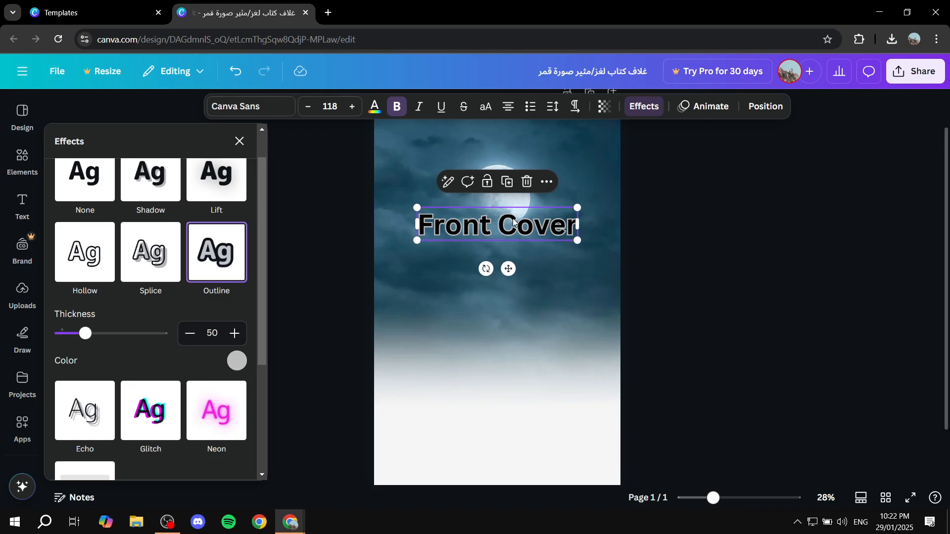
left_click(594, 292)
left_click(552, 231)
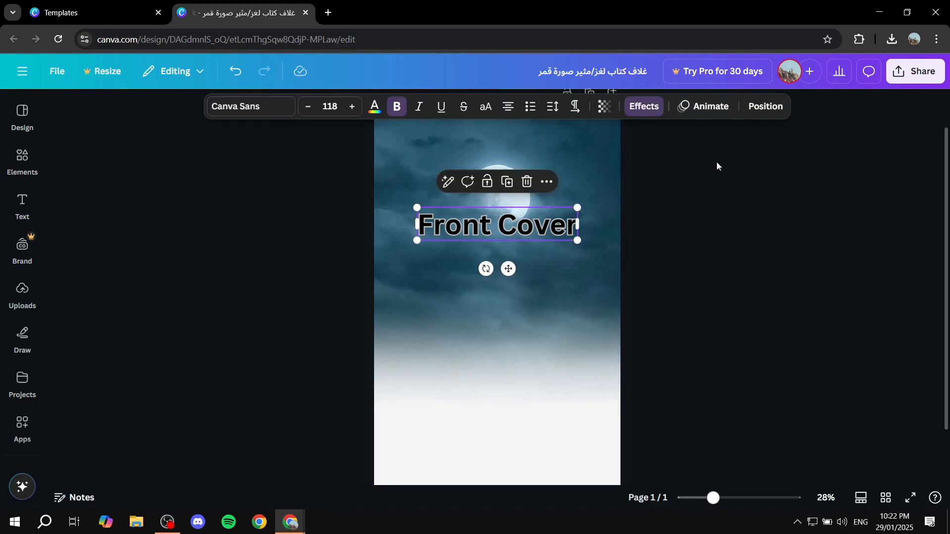
left_click(680, 261)
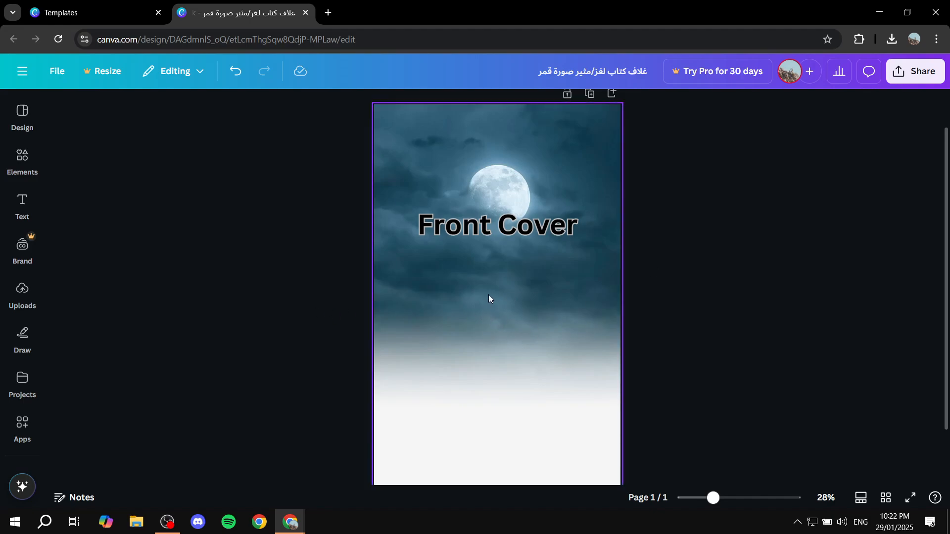
Add the uploaded black TUTORIAL image with transparent background to the cover, centered slightly below the middle of the page.
scroll(660, 245, "down", 2)
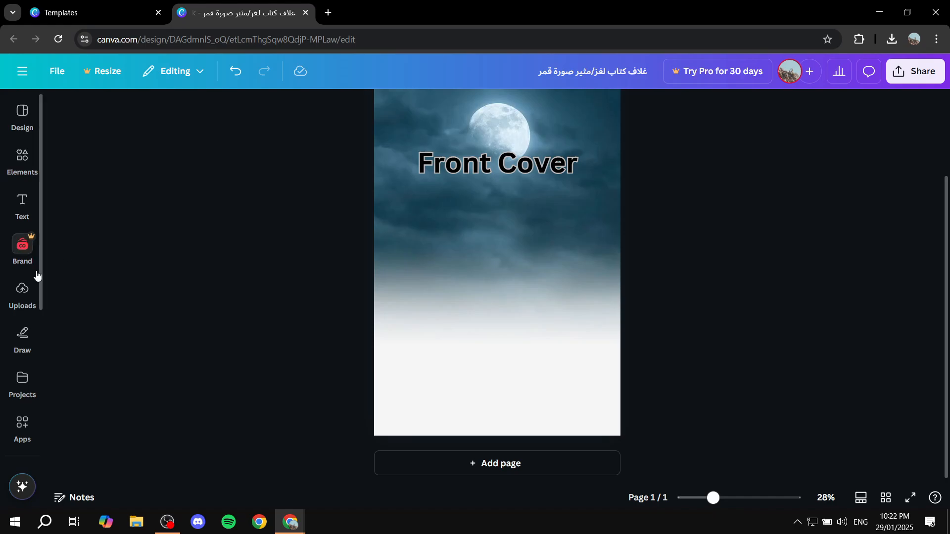
left_click(23, 293)
left_click(22, 249)
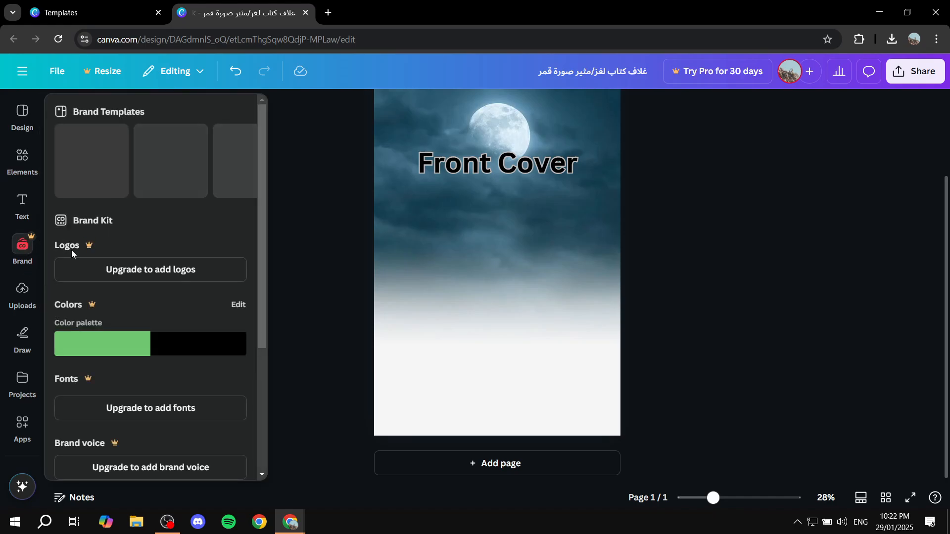
left_click(22, 293)
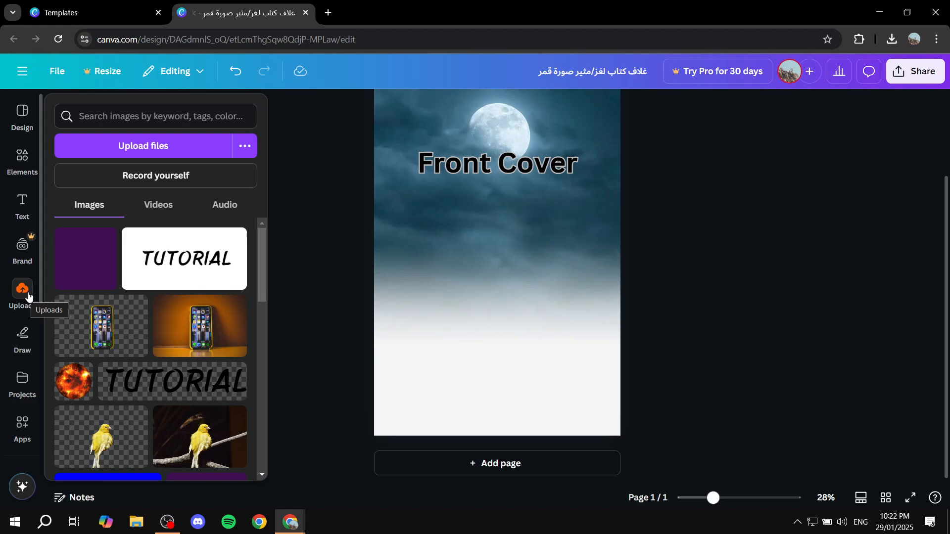
scroll(128, 317, "down", 5)
scroll(184, 335, "down", 5)
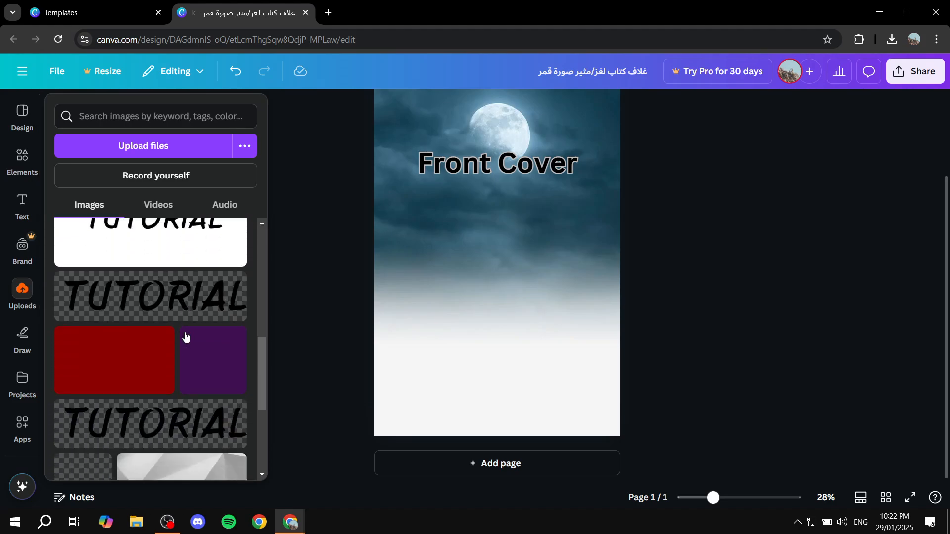
scroll(186, 338, "up", 10)
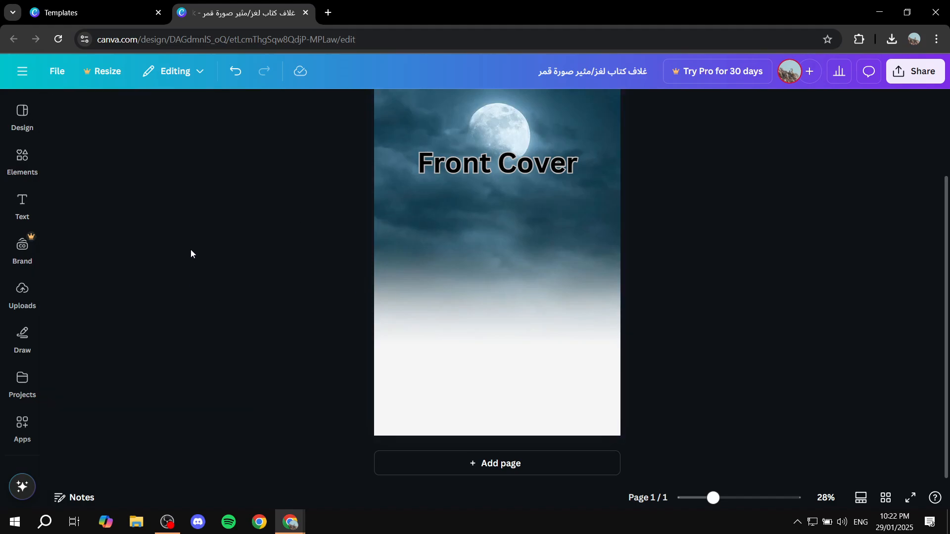
mouse_move(18, 293)
left_click(186, 380)
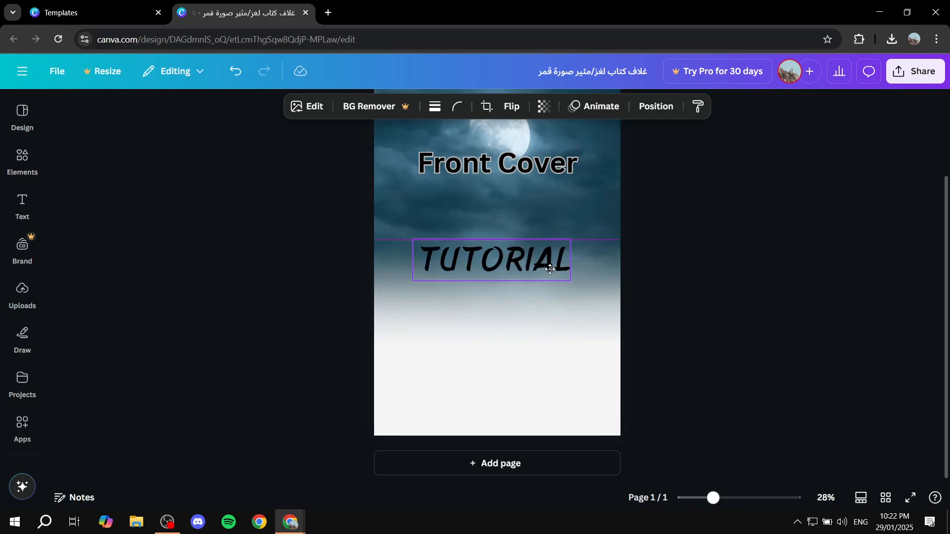
left_click(693, 245)
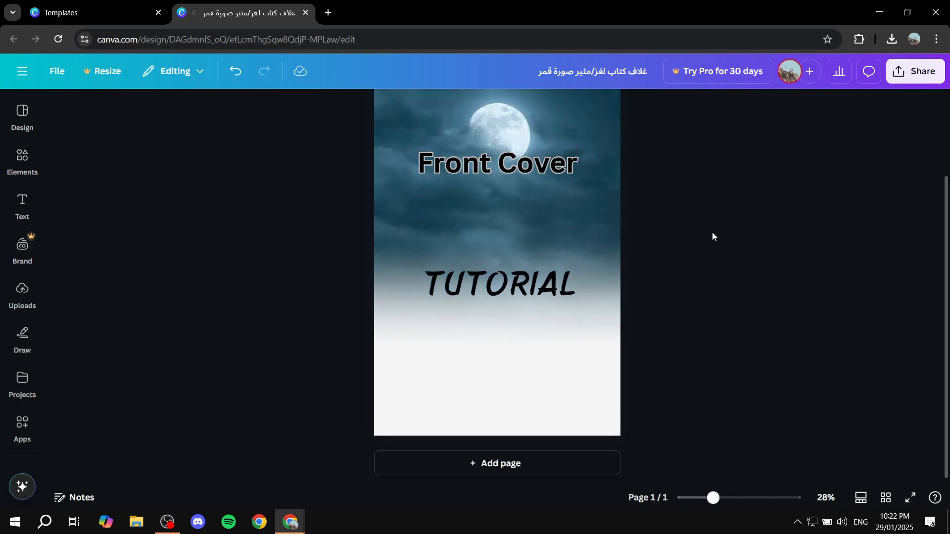
Download the front cover design as a PNG file.
scroll(711, 233, "up", 2)
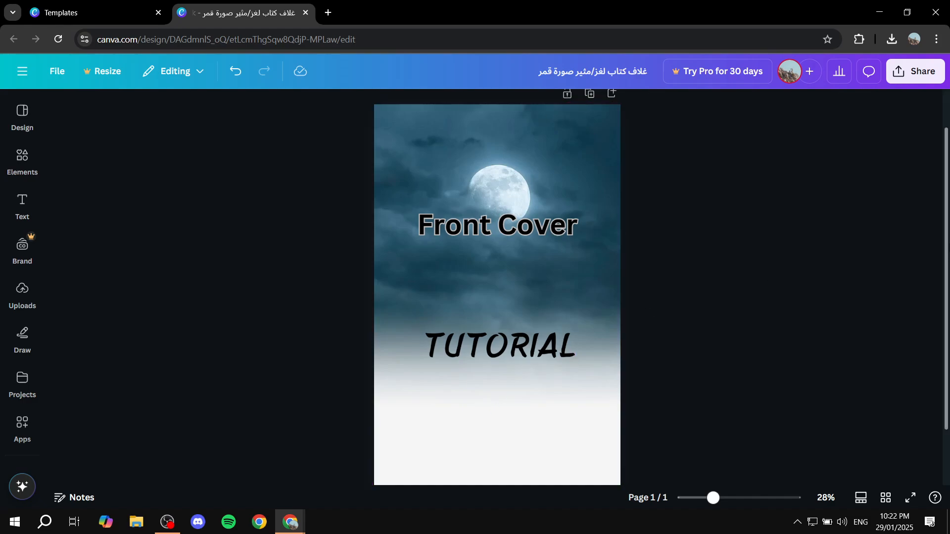
left_click(921, 77)
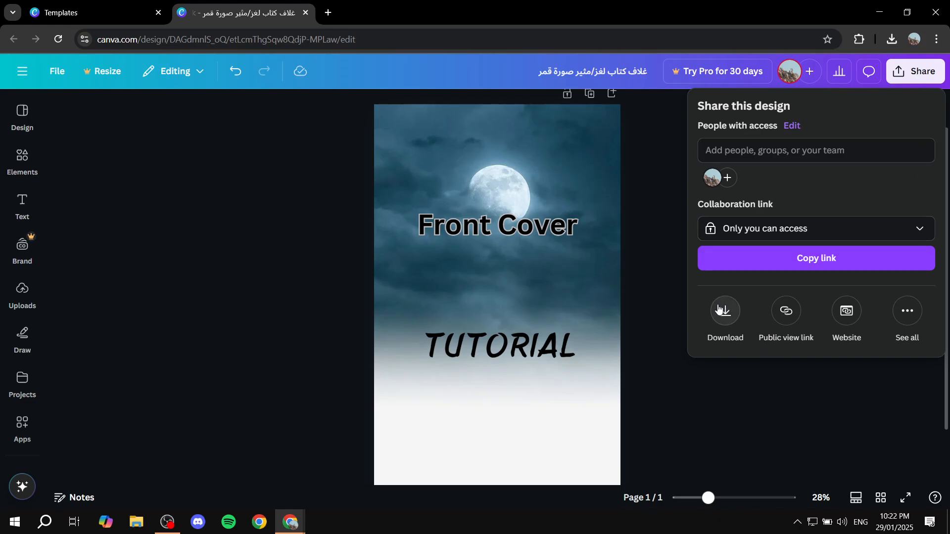
left_click(720, 314)
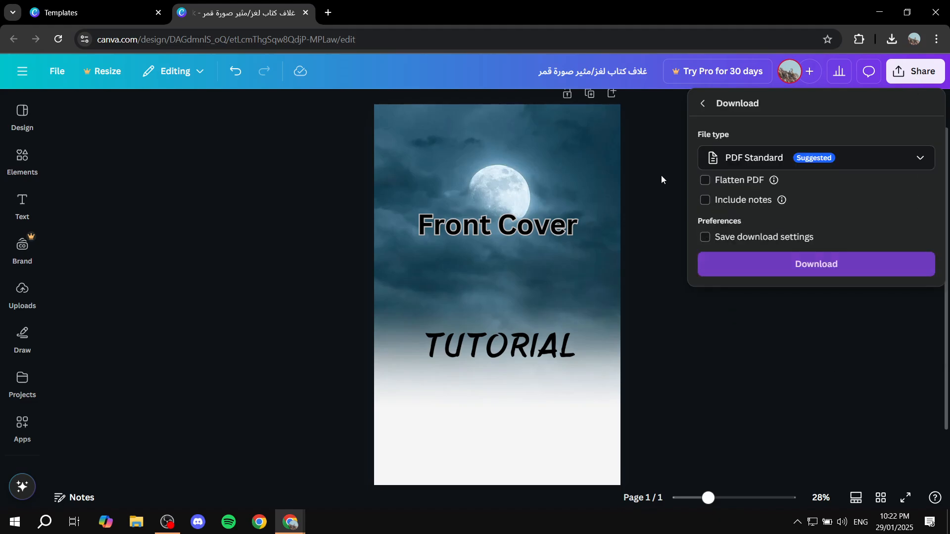
left_click(842, 162)
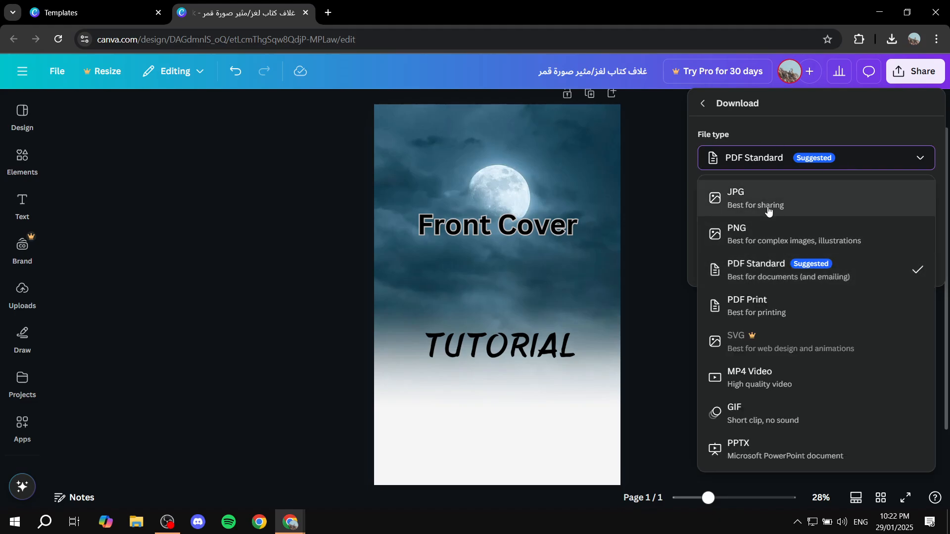
left_click(763, 229)
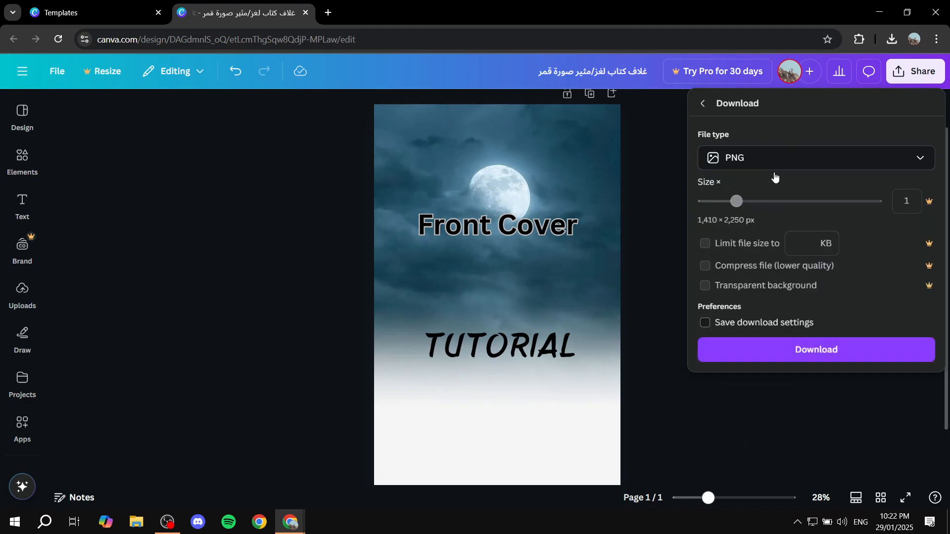
left_click(805, 355)
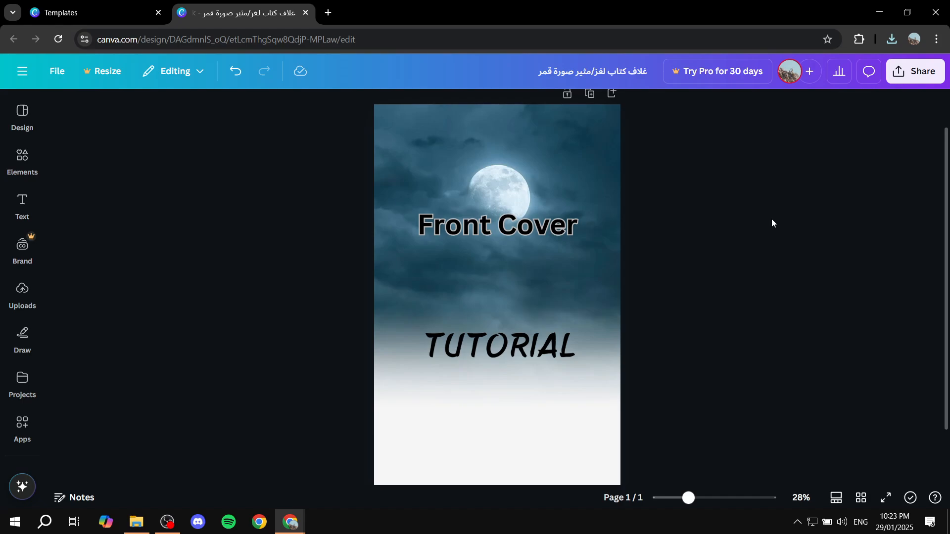
Delete the TUTORIAL image and the "Front Cover" heading from the page.
left_click(528, 355)
left_click(532, 223)
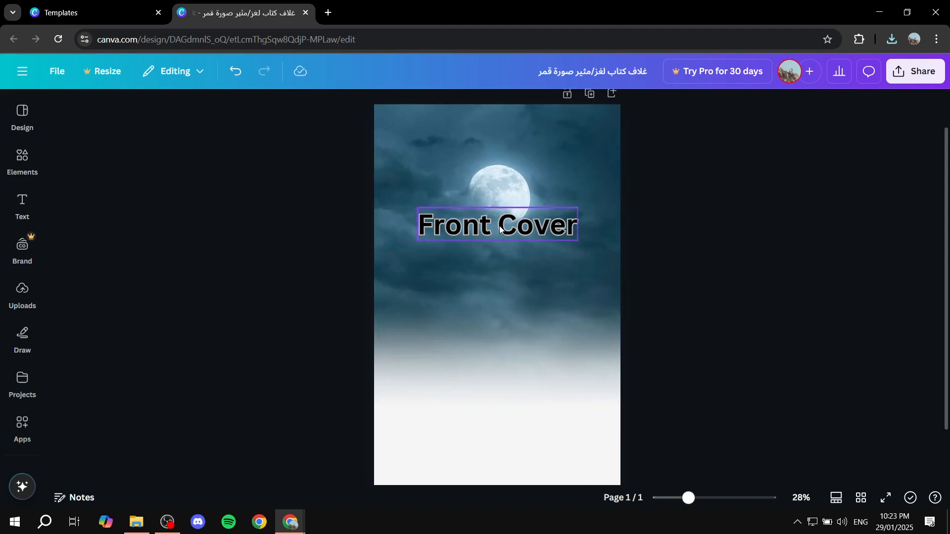
key("Delete")
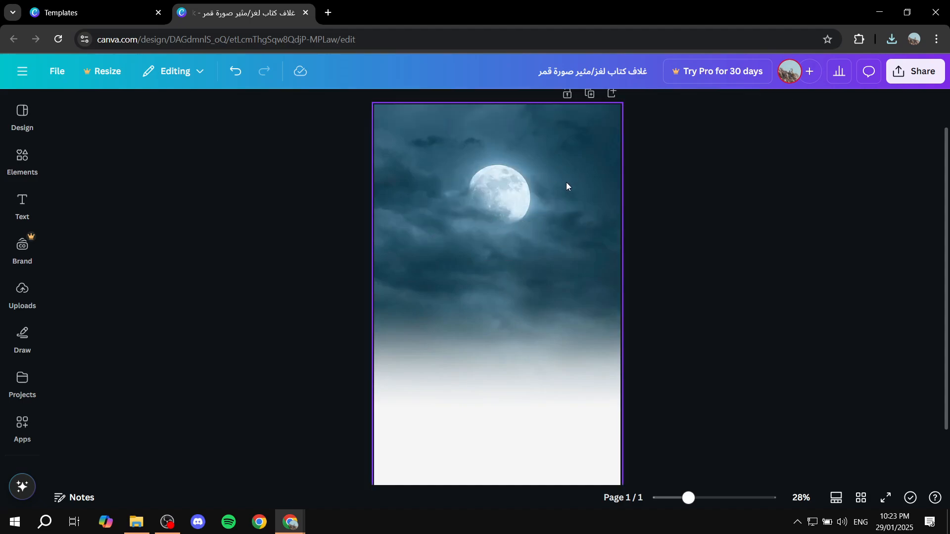
Add the blue diagonal-stripes graphic from the elements library and move it down to the bottom of the cover.
scroll(738, 247, "down", 2)
scroll(739, 247, "up", 2)
left_click(31, 299)
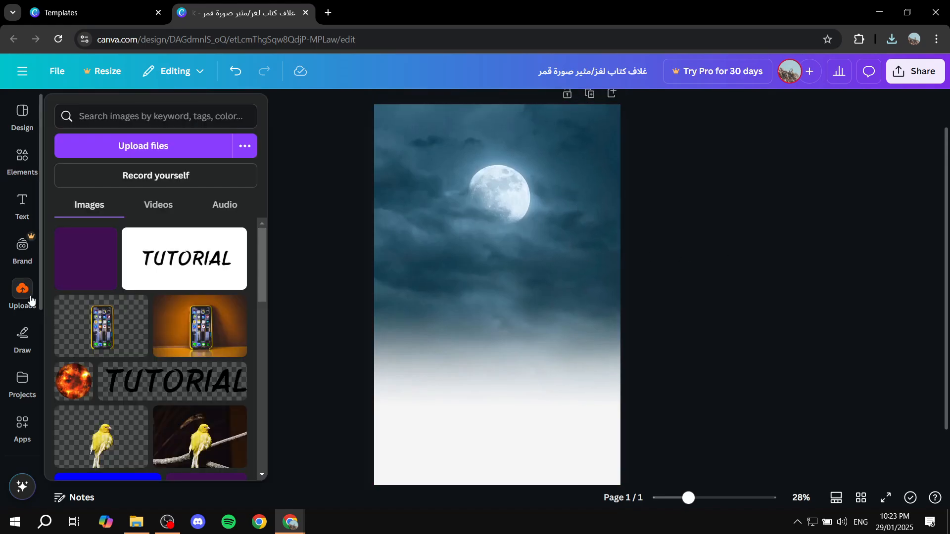
left_click(22, 158)
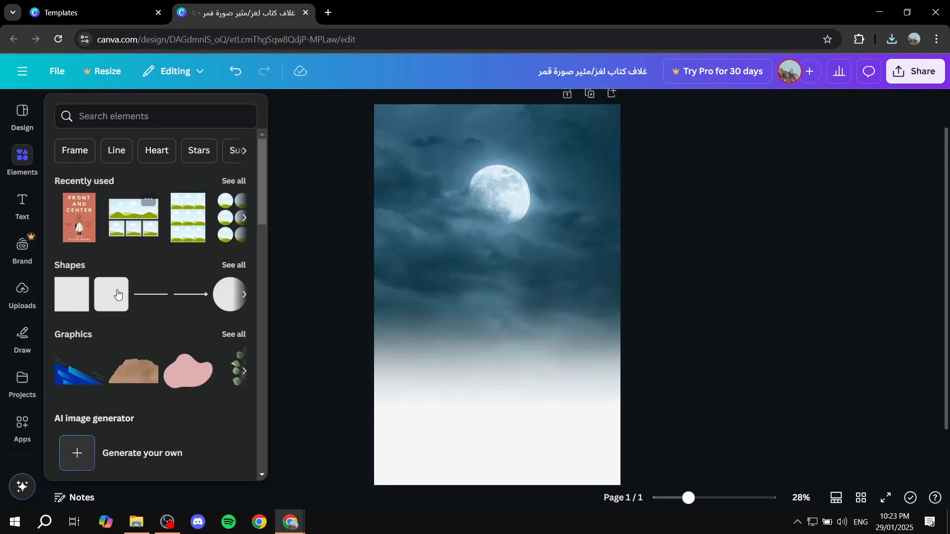
left_click(78, 378)
left_click_drag(530, 325, 530, 456)
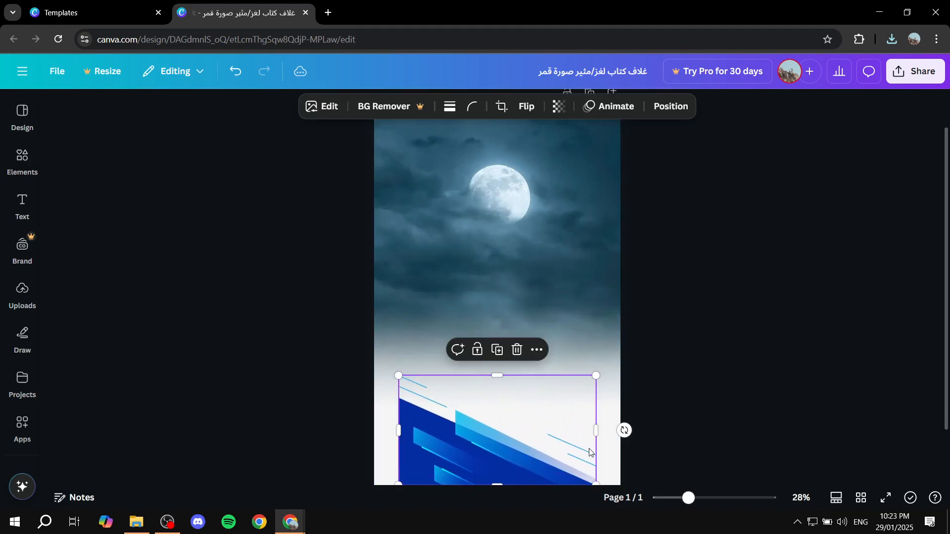
Stretch the blue graphic past both sides of the page and down to the page's bottom edge.
left_click_drag(596, 430, 660, 430)
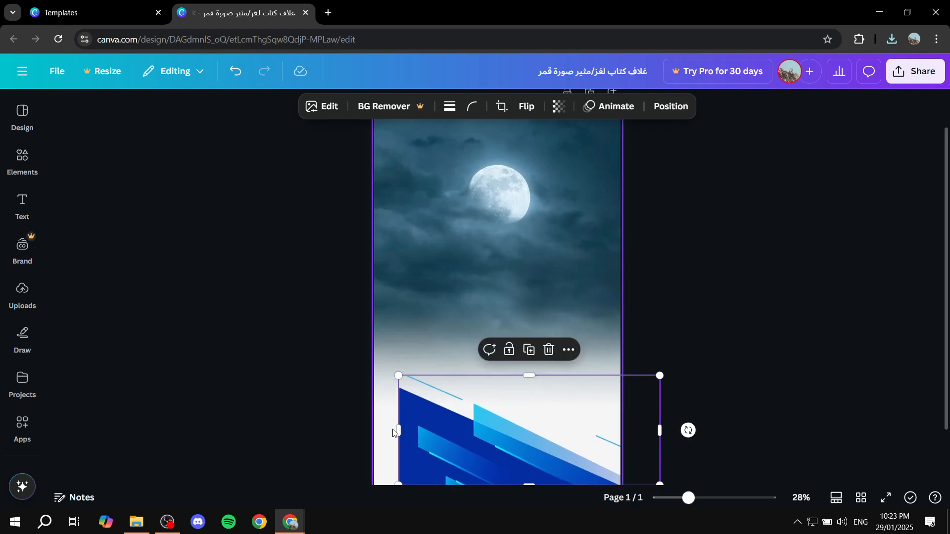
left_click_drag(398, 430, 353, 431)
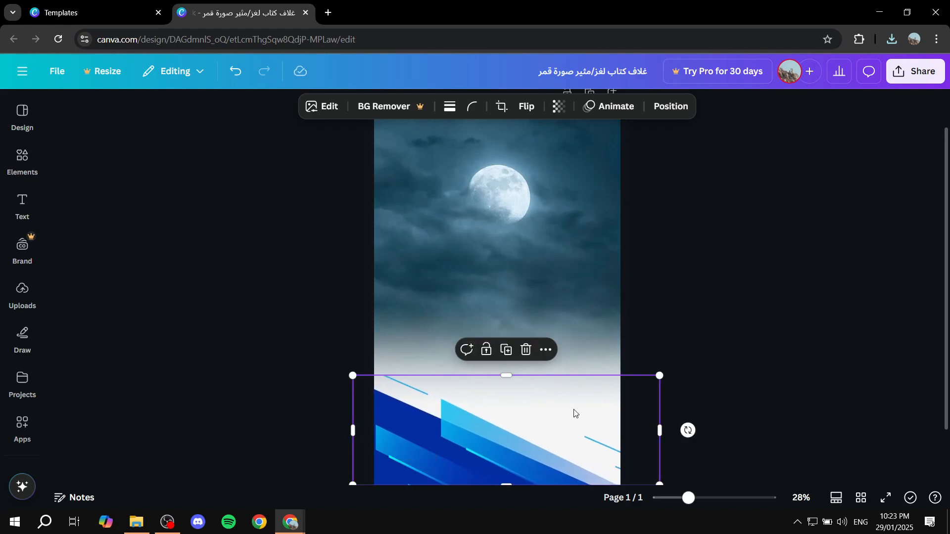
mouse_move(575, 422)
left_mouse_down()
mouse_move(572, 411)
mouse_move(575, 426)
left_mouse_up()
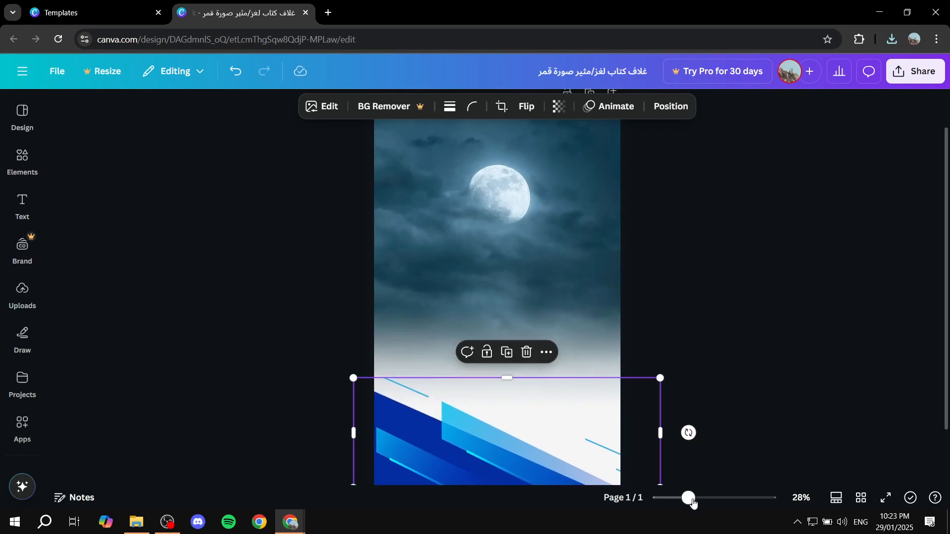
left_click_drag(683, 504, 681, 504)
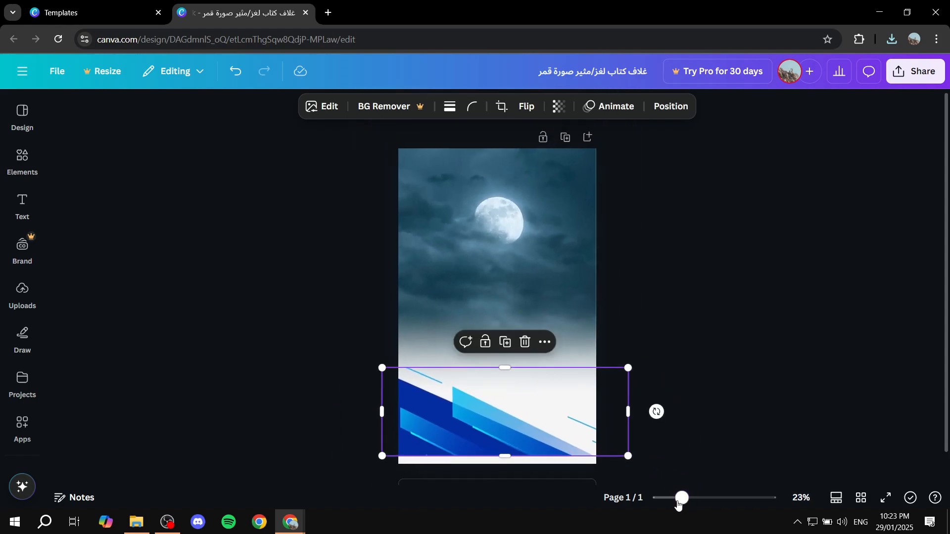
left_click_drag(505, 456, 505, 463)
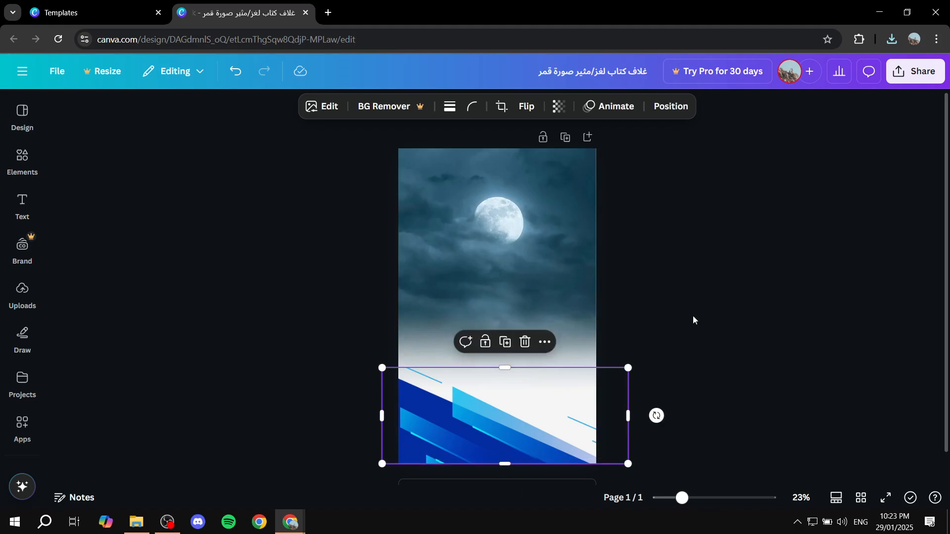
left_click(692, 322)
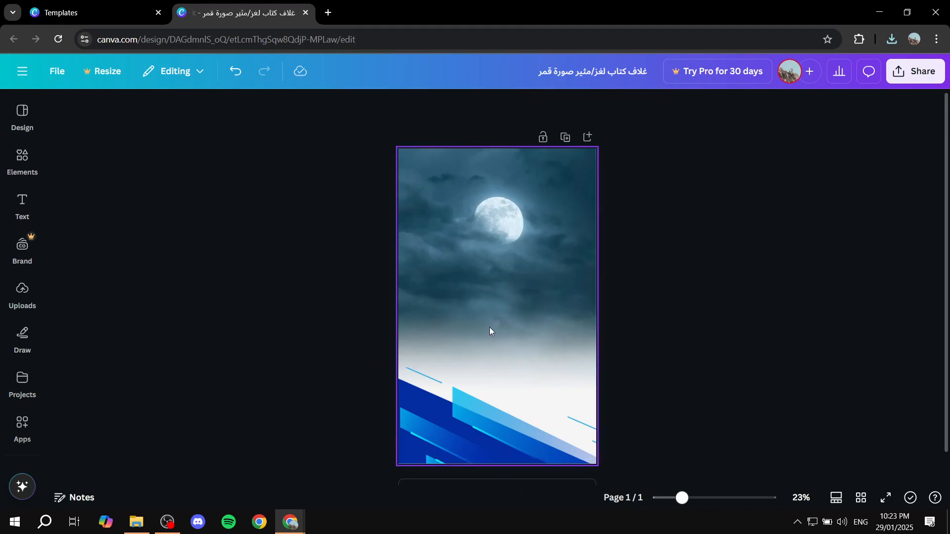
Add a text box to the page reading "Back Cover".
left_click(22, 218)
left_click(133, 154)
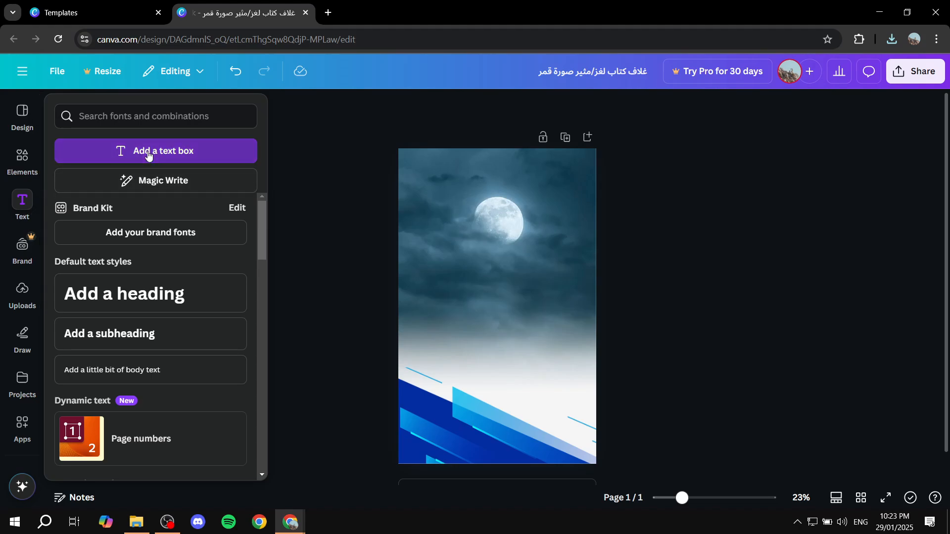
type("B")
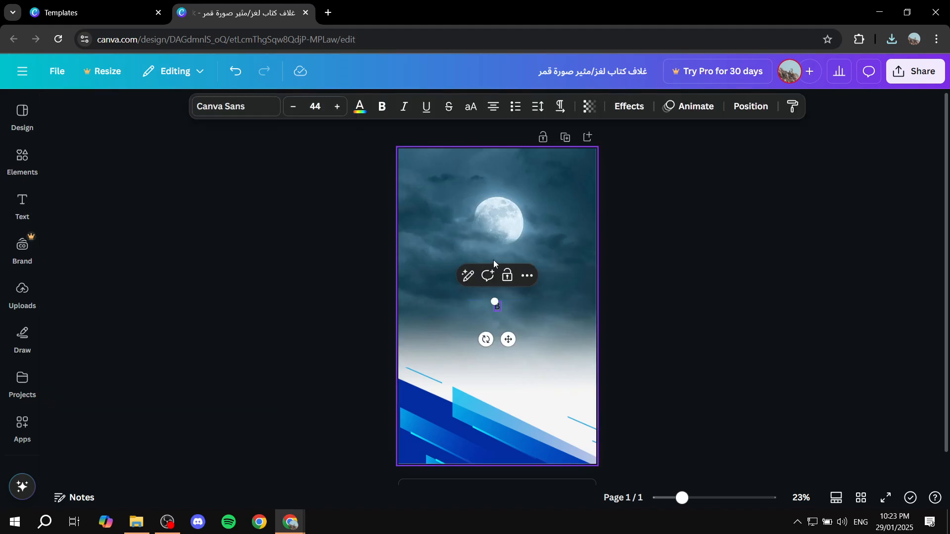
type("ack Cover")
key("Return")
key("BackSpace")
left_click(577, 348)
Set the "Back Cover" text's font size to 70.
left_click(494, 305)
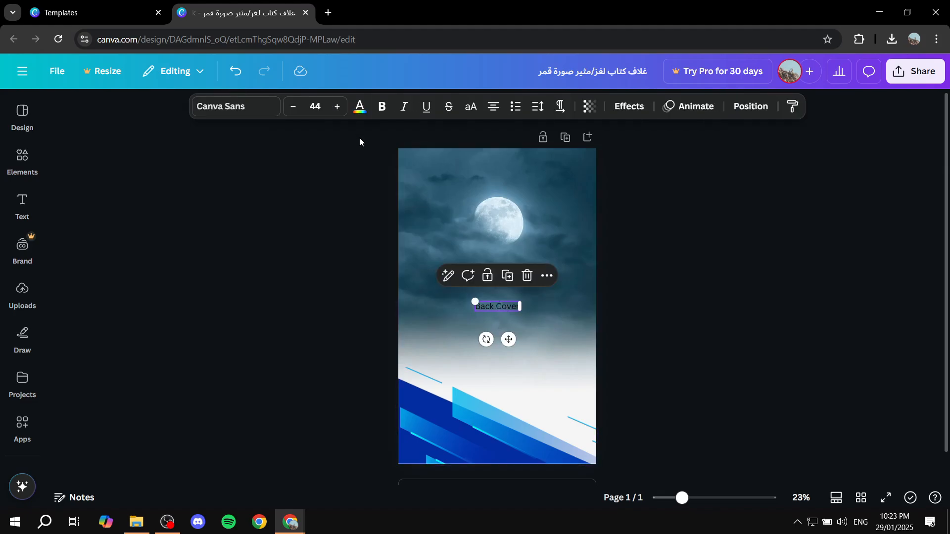
left_click(338, 107)
left_click(338, 107)
left_click(338, 106)
left_click(338, 107)
left_click(338, 107)
left_click(338, 107)
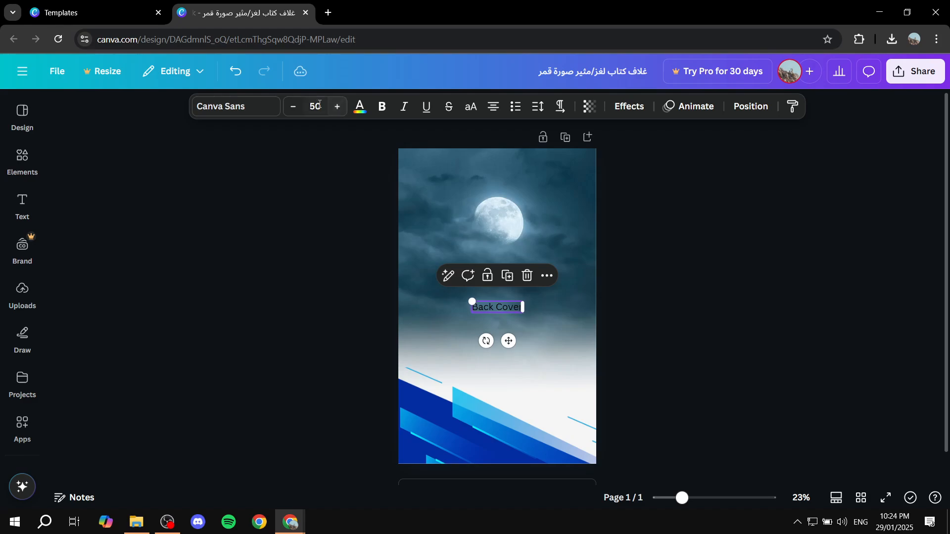
left_click(319, 105)
type("70")
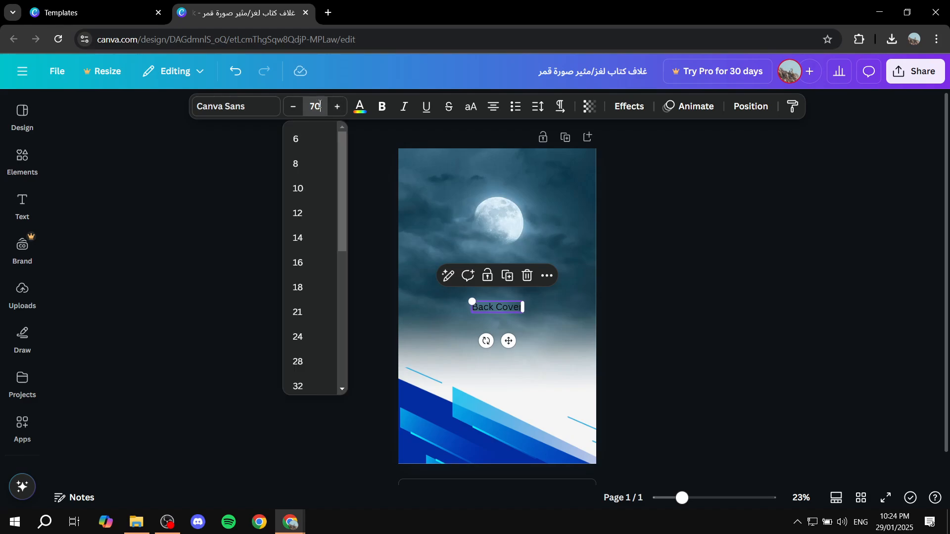
key("Return")
left_click(337, 304)
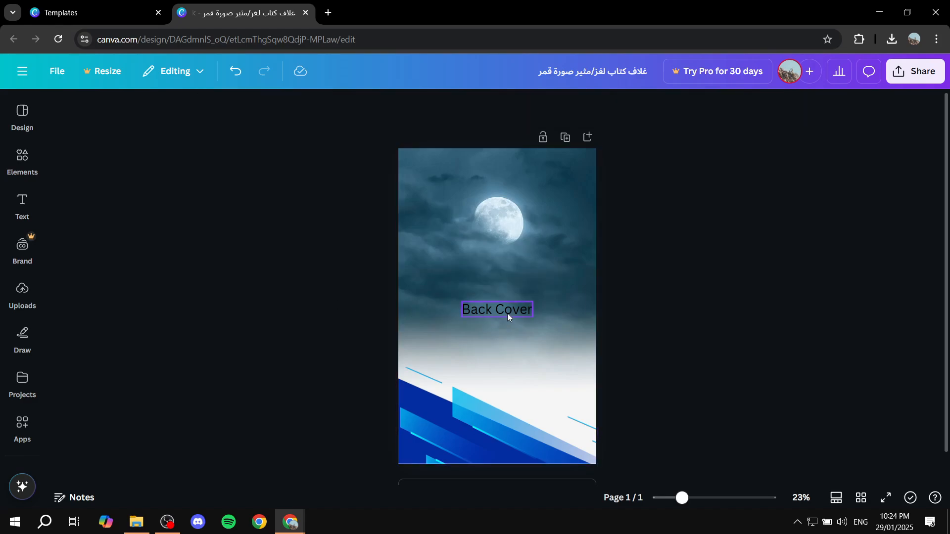
Make the "Back Cover" text bold.
left_click(509, 306)
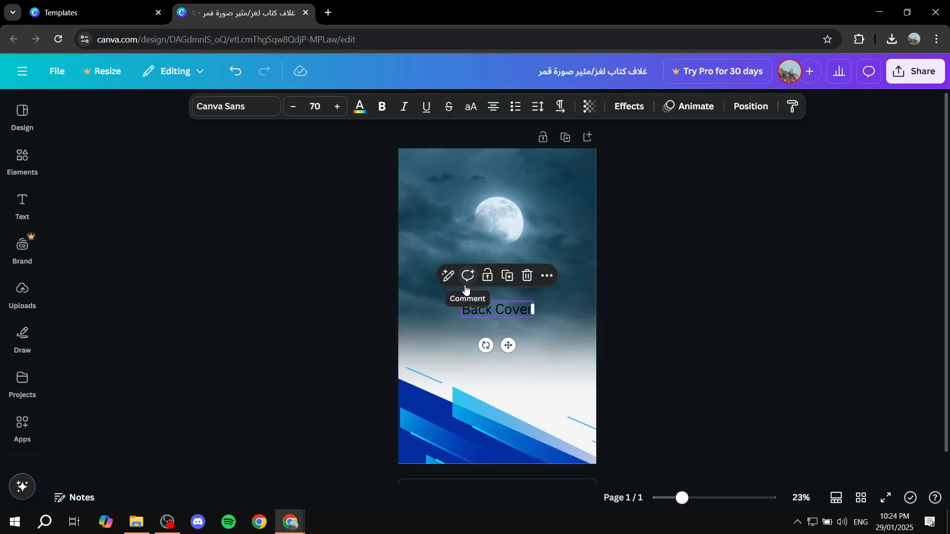
double_click(493, 306)
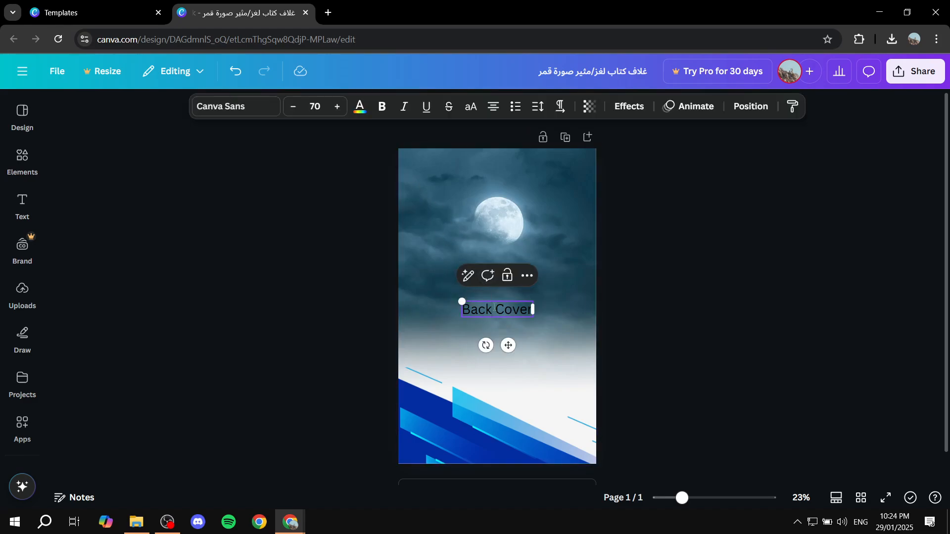
left_click(382, 106)
left_click(440, 325)
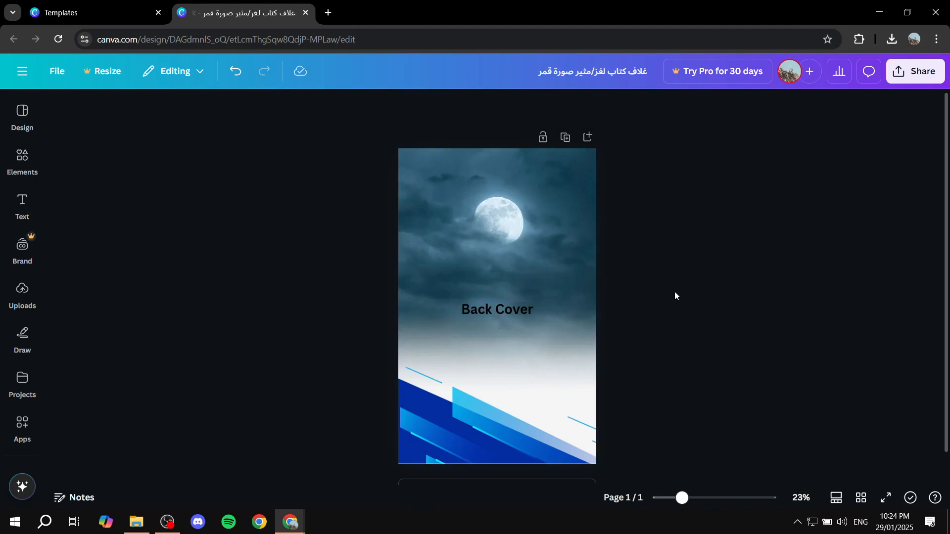
Download the finished back cover design as a PNG image.
left_click(913, 81)
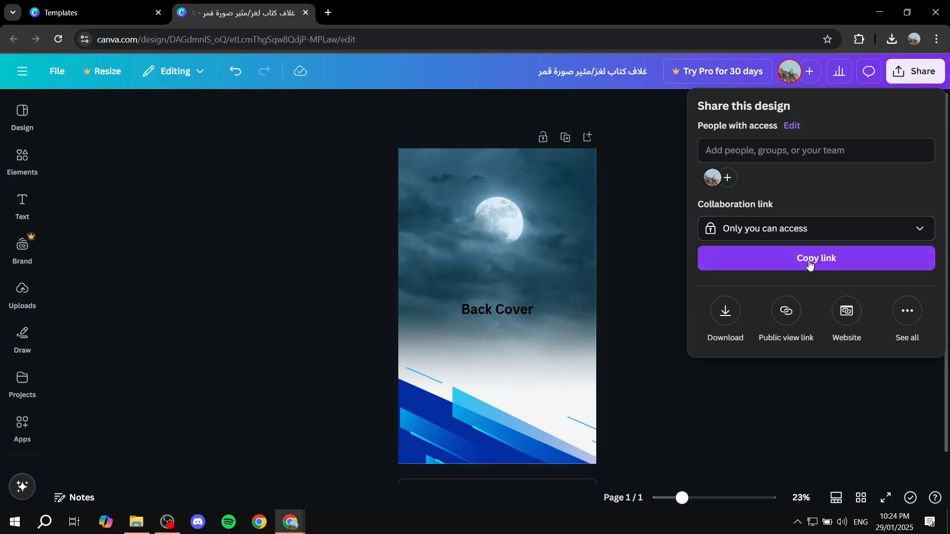
left_click(725, 311)
left_click(829, 151)
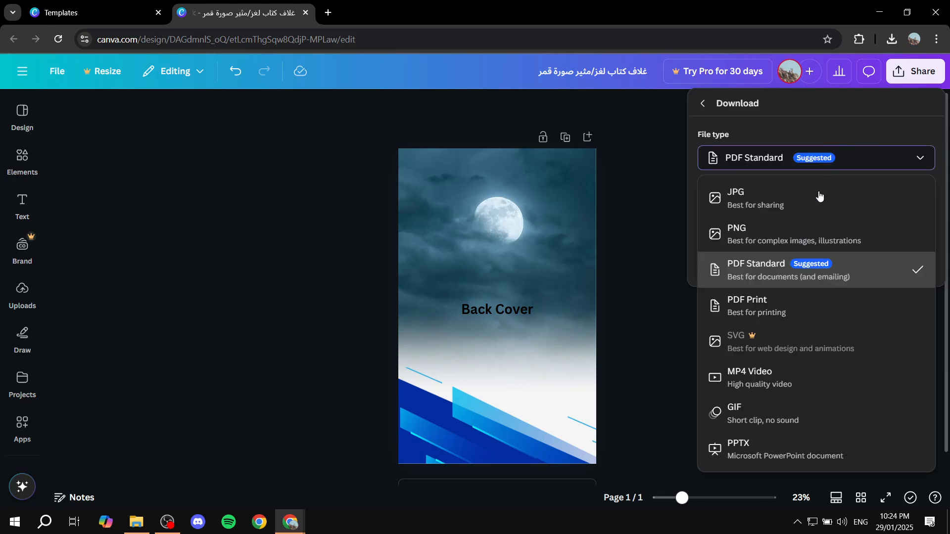
left_click(784, 241)
left_click(829, 354)
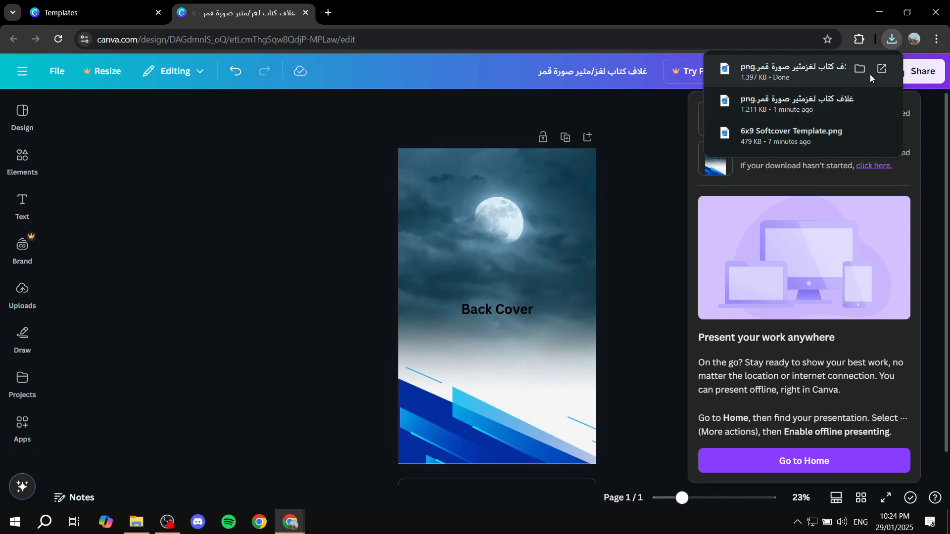
left_click(660, 237)
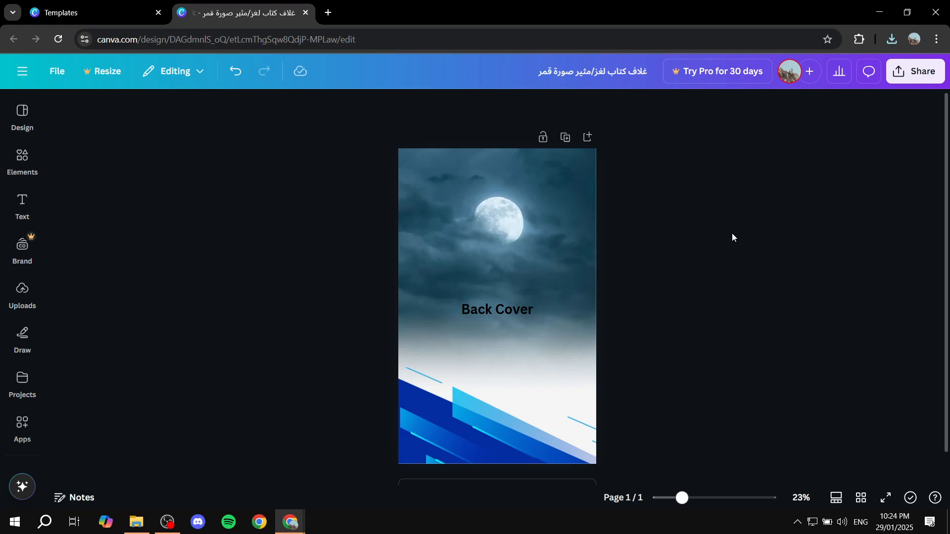
Switch to the Gorham Printing Cover Template Generator and set 100 pages with Softcover binding.
mouse_move(290, 522)
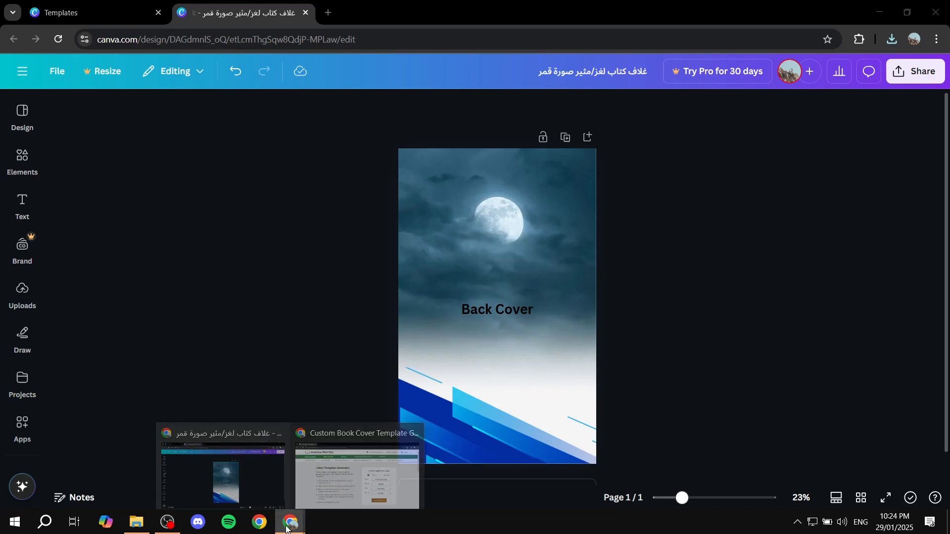
left_click(333, 472)
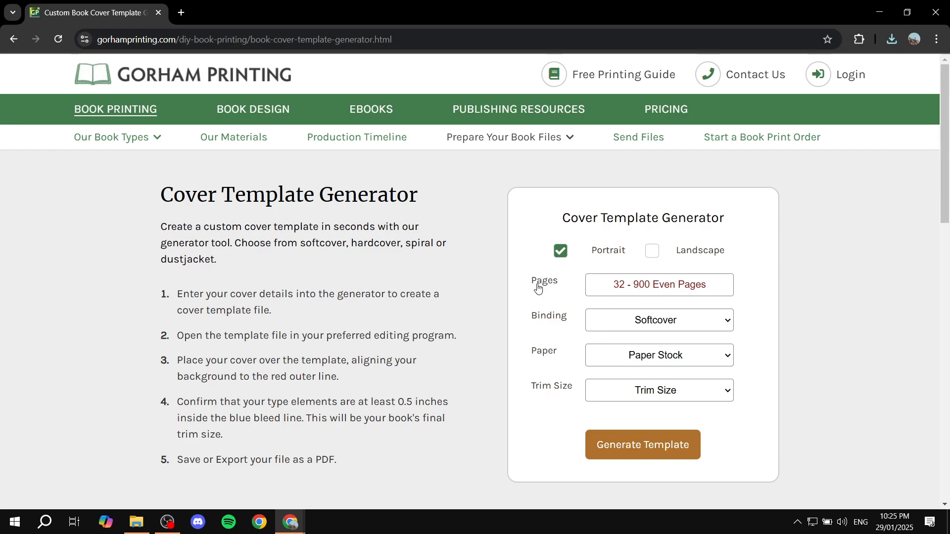
left_click(648, 289)
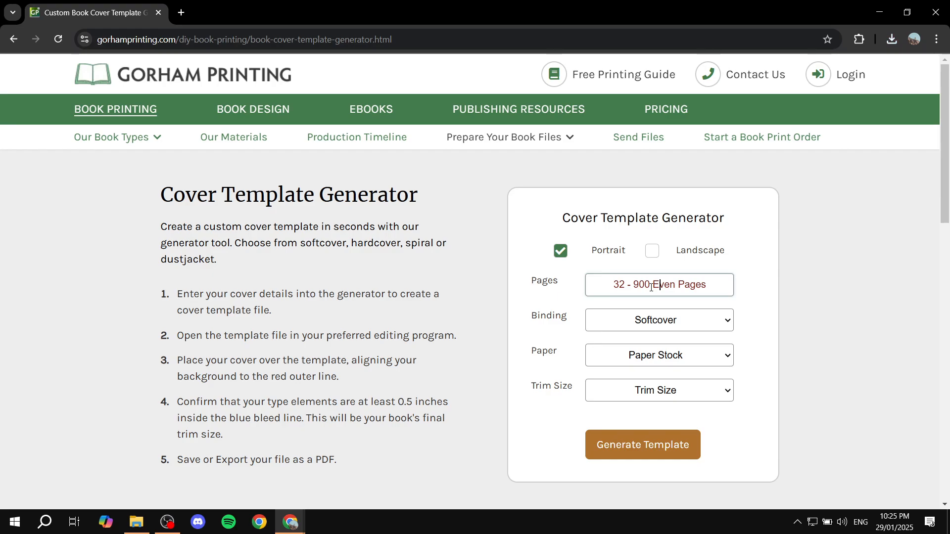
type("100")
left_click(676, 343)
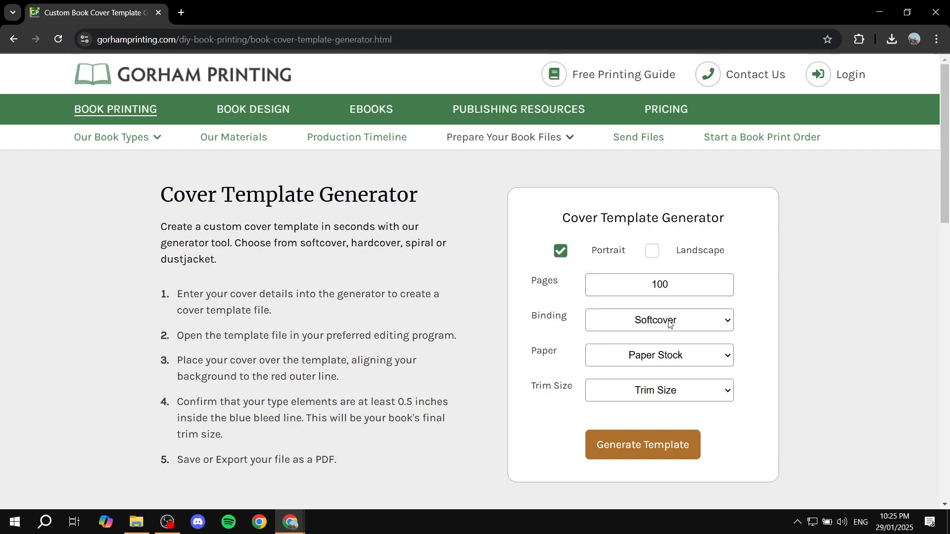
left_click(669, 323)
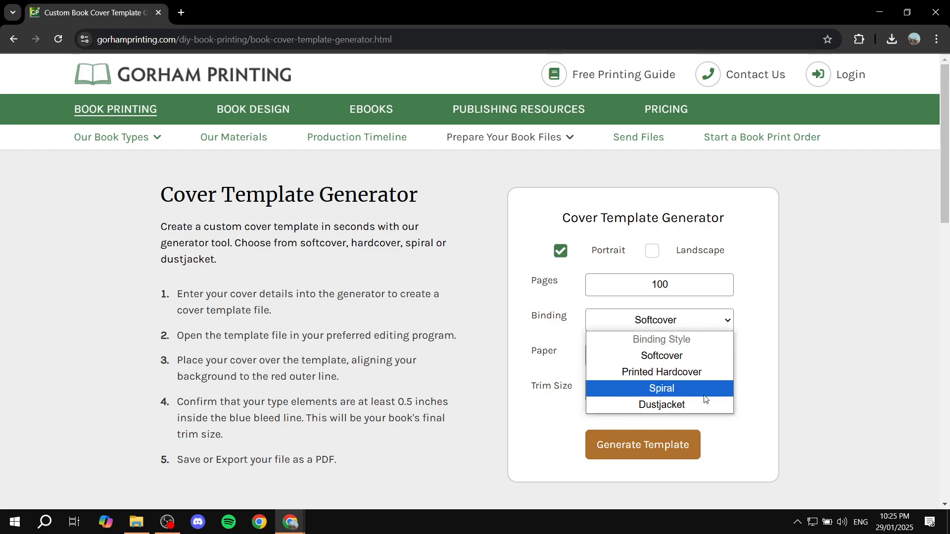
left_click(676, 357)
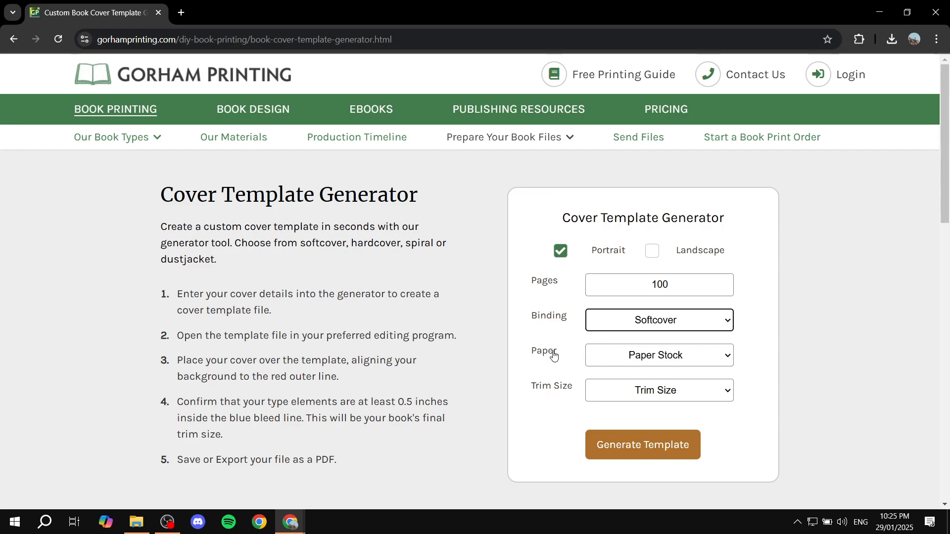
Set the cover template's paper to 80# White and its trim size to 6" x 9".
left_click(594, 356)
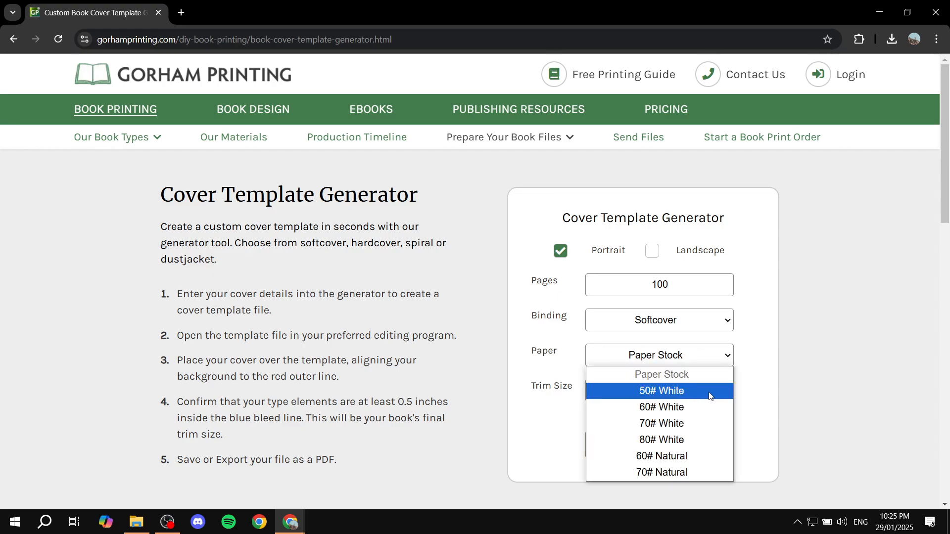
left_click(696, 439)
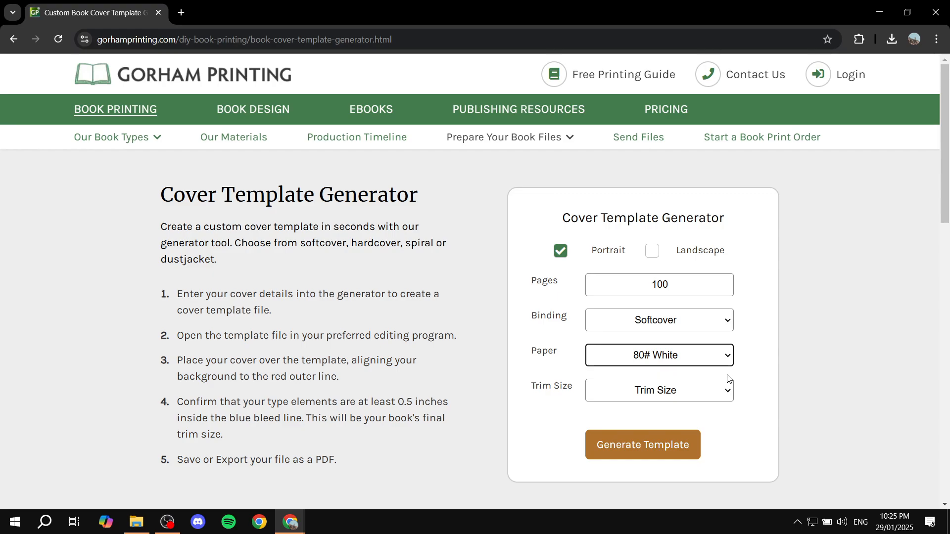
left_click(642, 392)
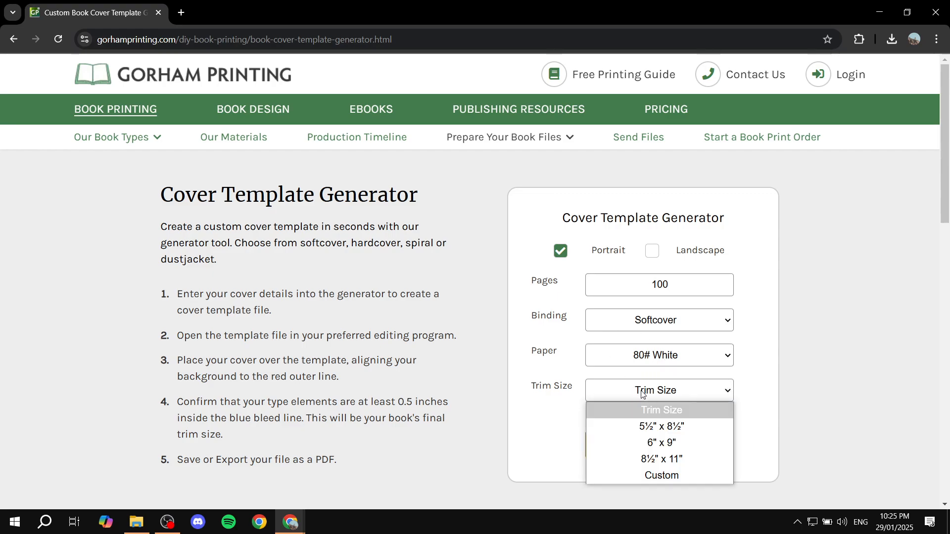
left_click(688, 448)
left_click(712, 398)
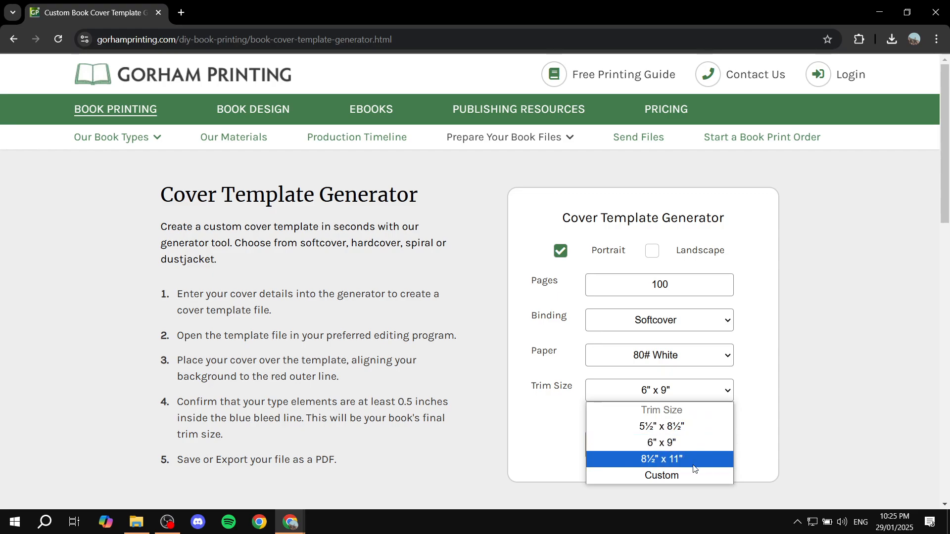
left_click(676, 443)
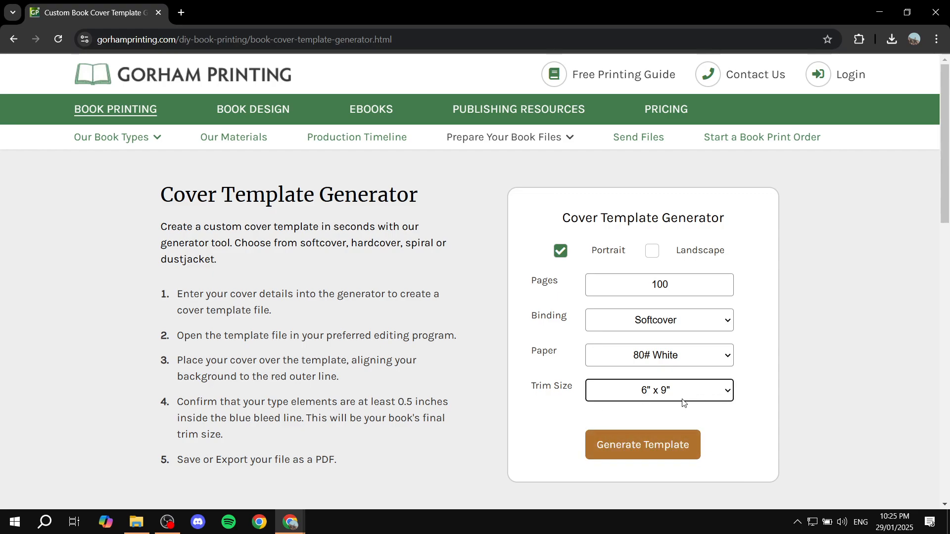
Generate the cover template, download it, and close its preview.
left_click(663, 450)
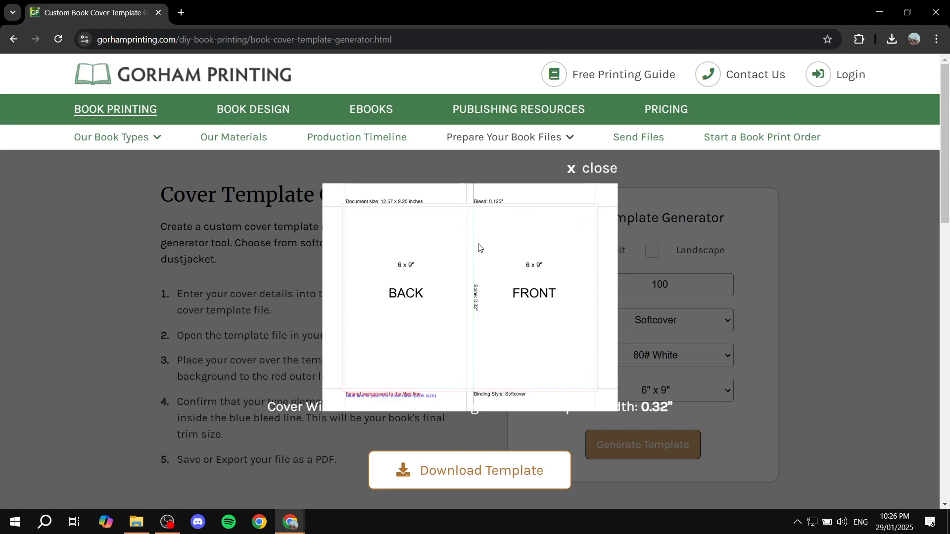
left_click(470, 478)
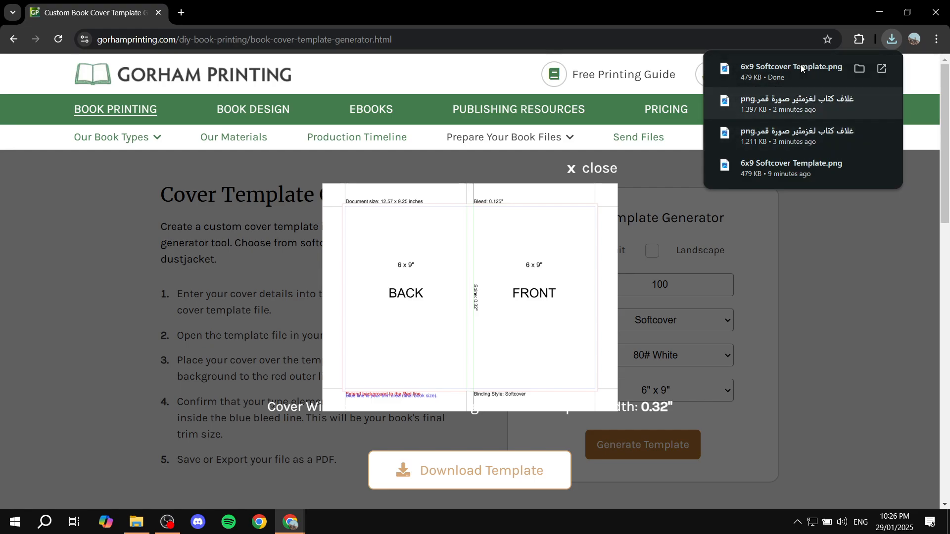
left_click(809, 334)
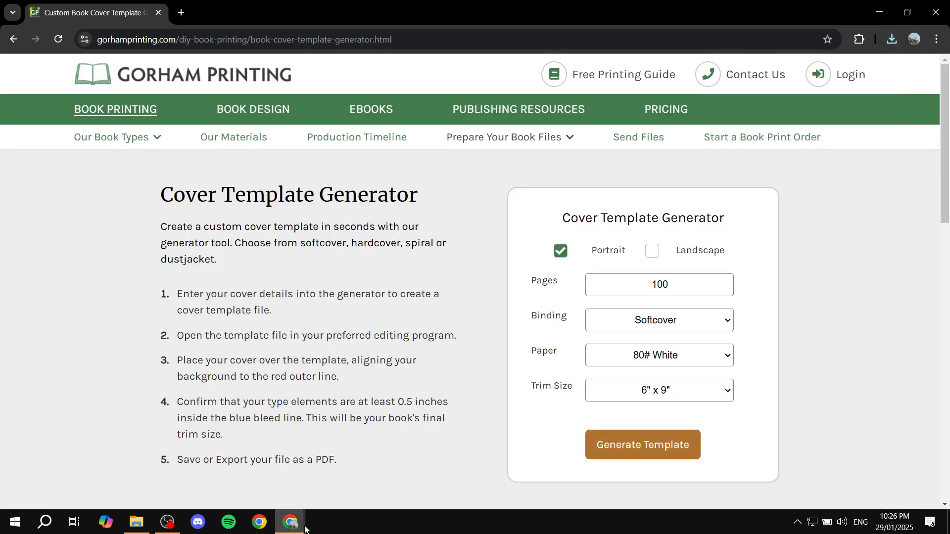
Switch back to Canva and move the back cover design to the trash.
mouse_move(292, 523)
left_click(263, 465)
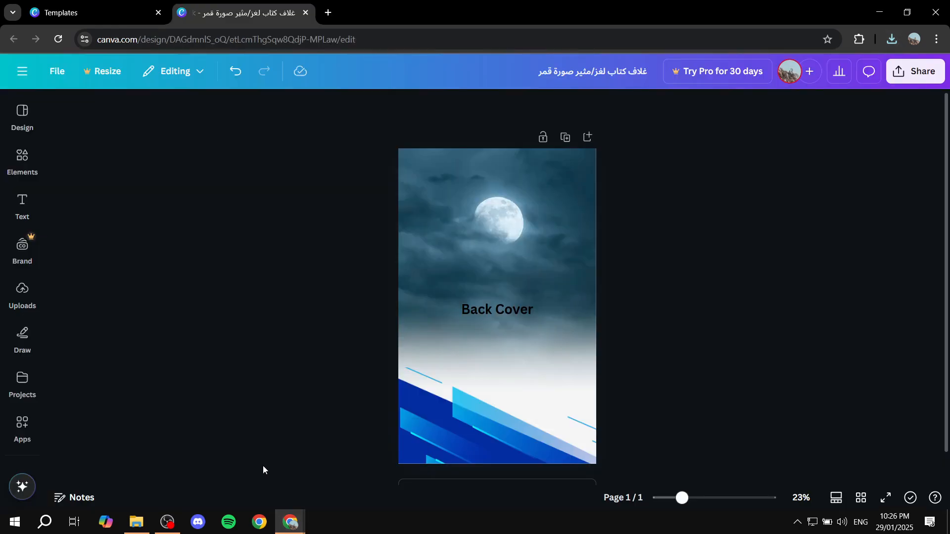
left_click(58, 78)
scroll(148, 347, "down", 2)
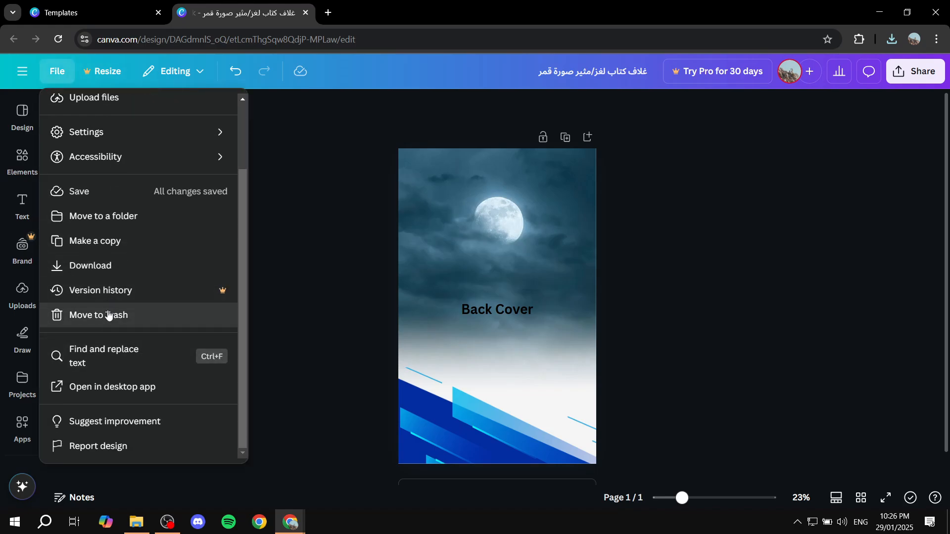
left_click(109, 315)
left_click(577, 317)
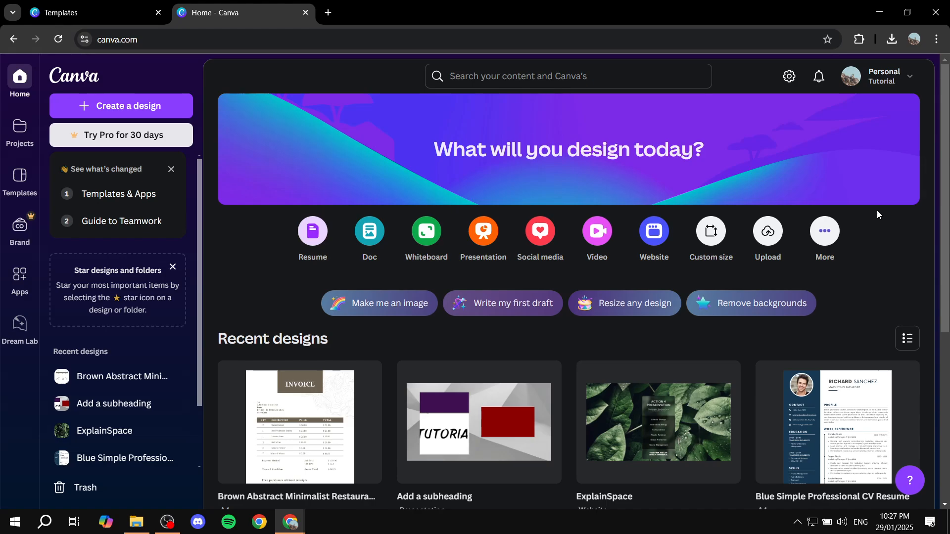
Start a custom-size design, then open the newly downloaded 6x9 Softcover Template.png and examine its document size up close.
left_click(715, 231)
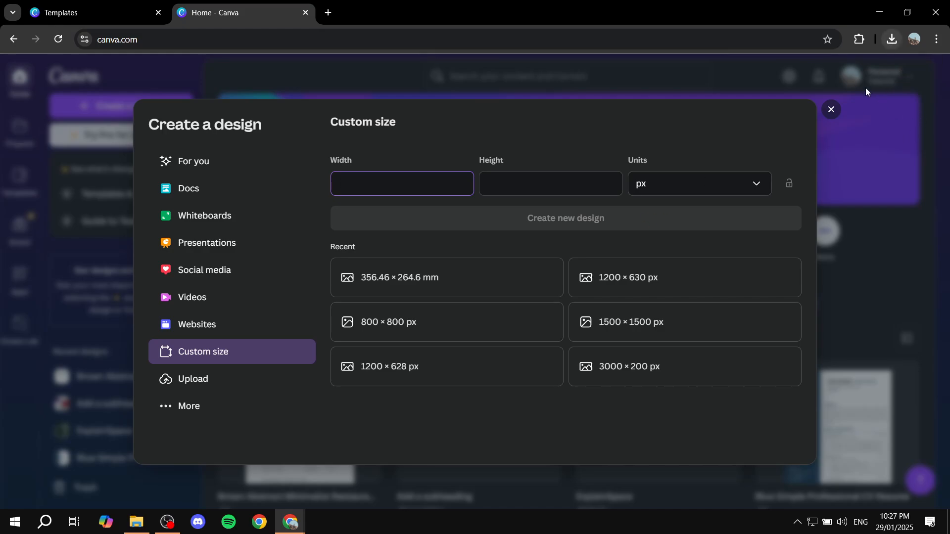
left_click(466, 123)
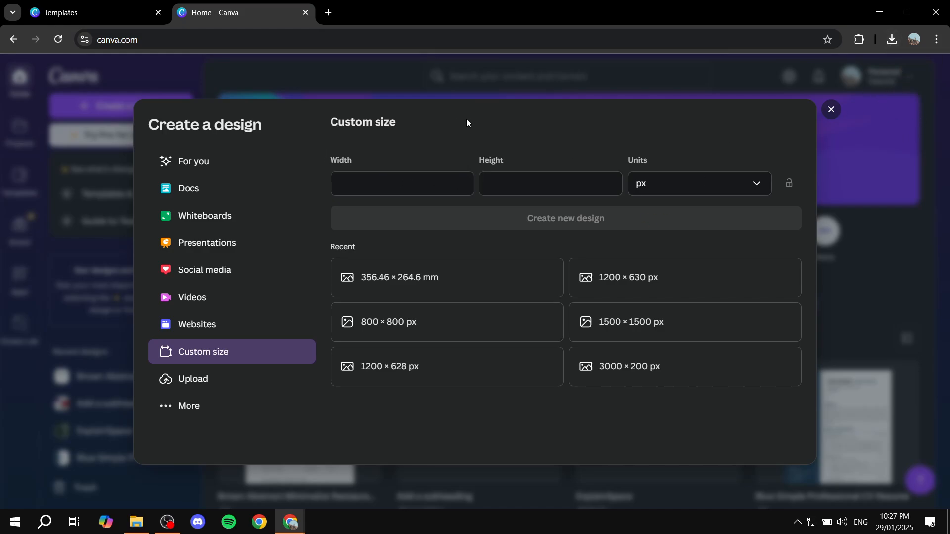
left_click(887, 41)
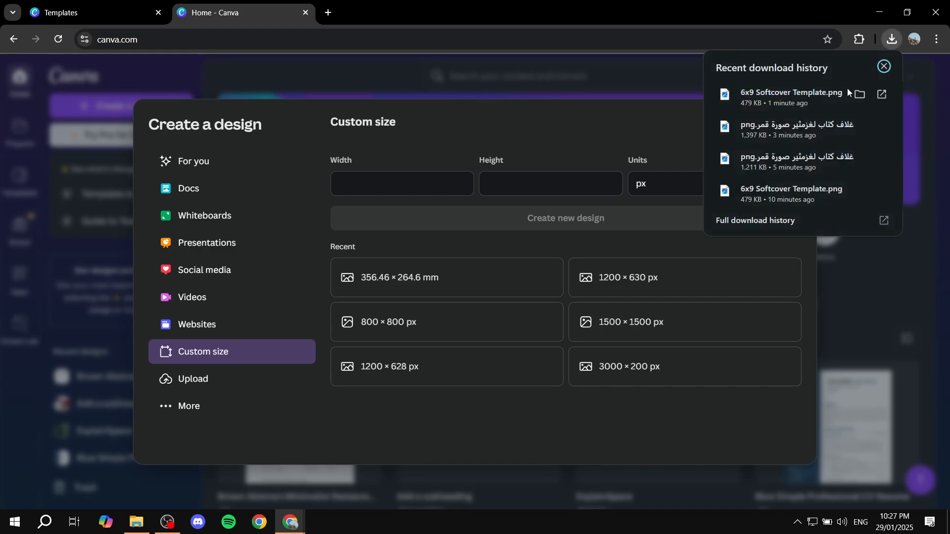
left_click(815, 93)
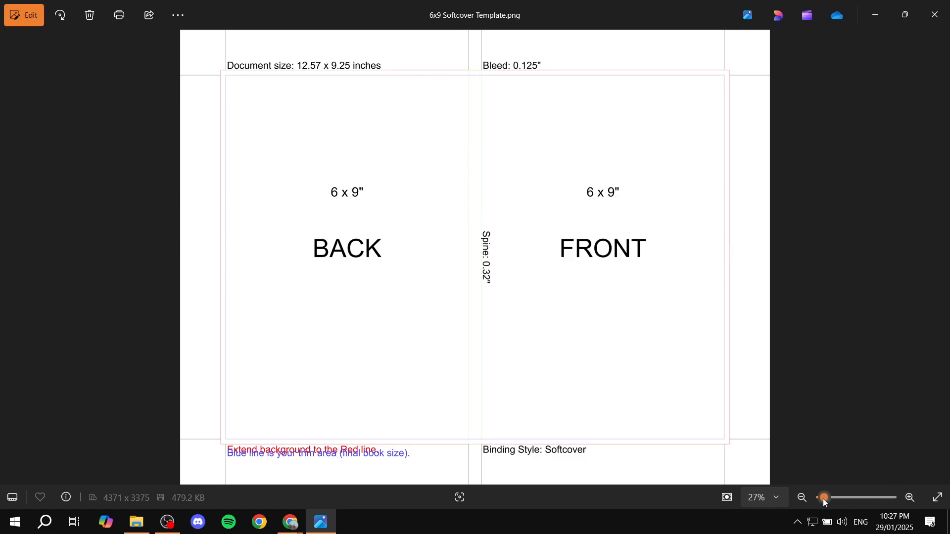
left_click_drag(823, 499, 827, 501)
left_click_drag(383, 94, 640, 327)
left_click_drag(439, 167, 595, 297)
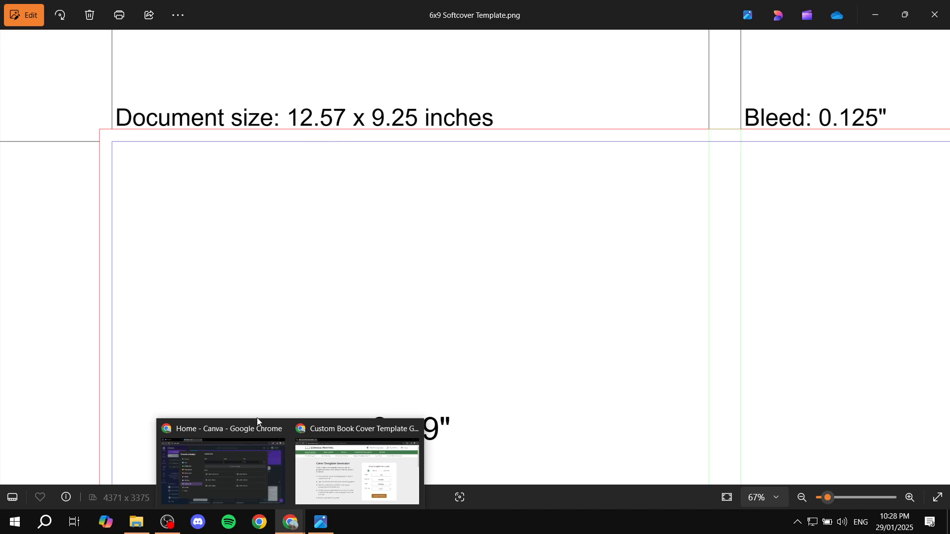
Return to Canva and create a custom design 12.57 in wide and 9.25 in high, checking the template image for the dimensions.
left_click(241, 474)
left_click(661, 186)
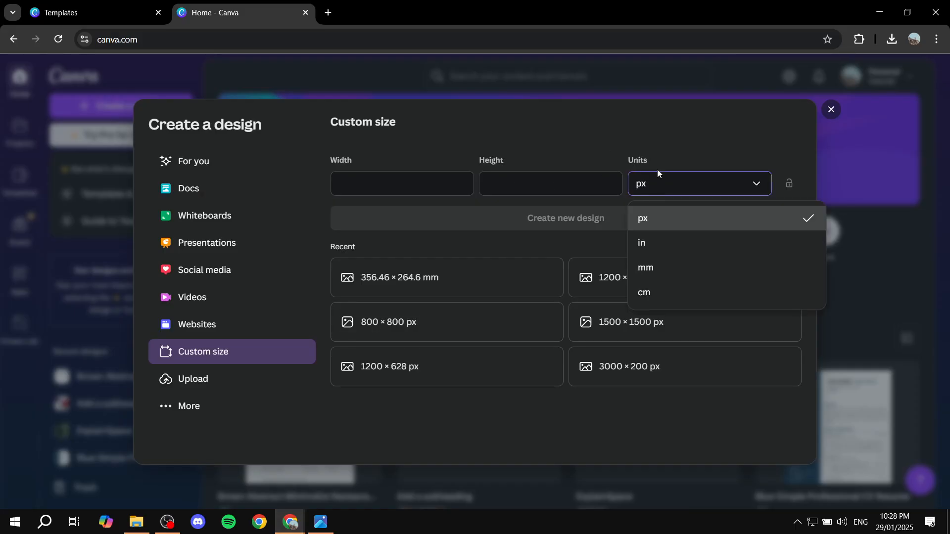
left_click(668, 251)
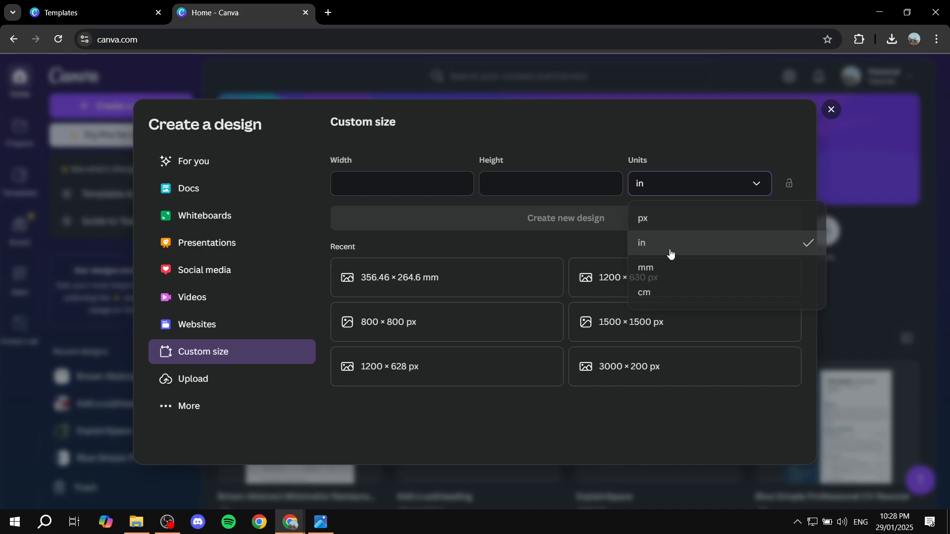
left_click(402, 182)
type("12.")
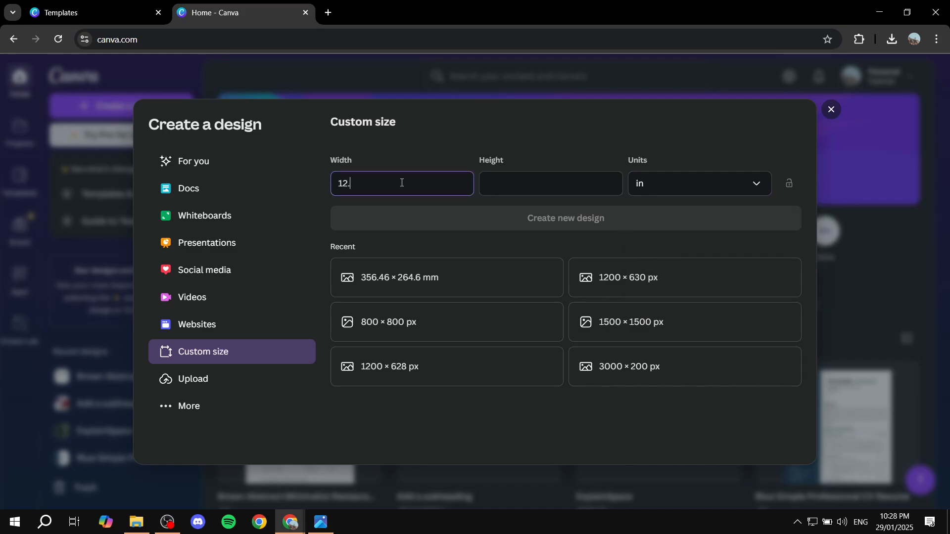
type("57")
key("Tab")
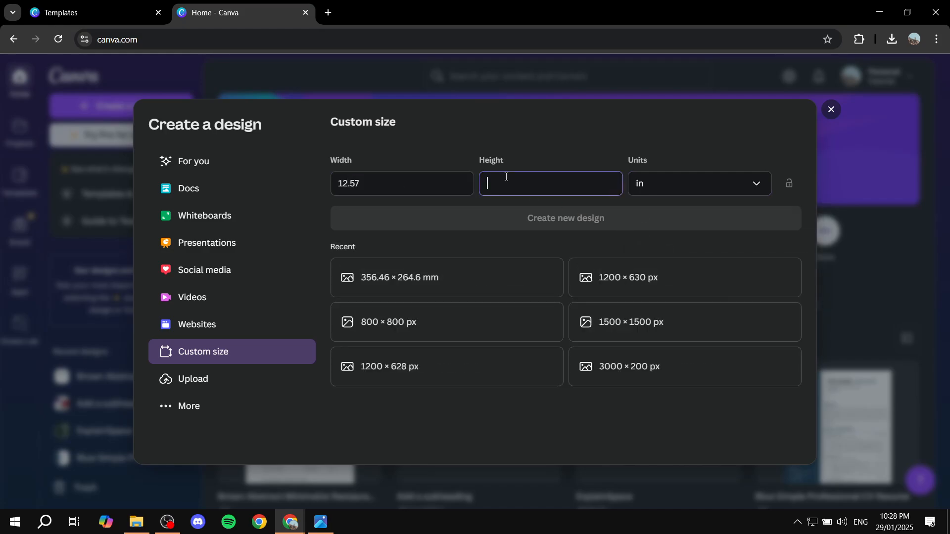
left_click(323, 532)
left_click(322, 526)
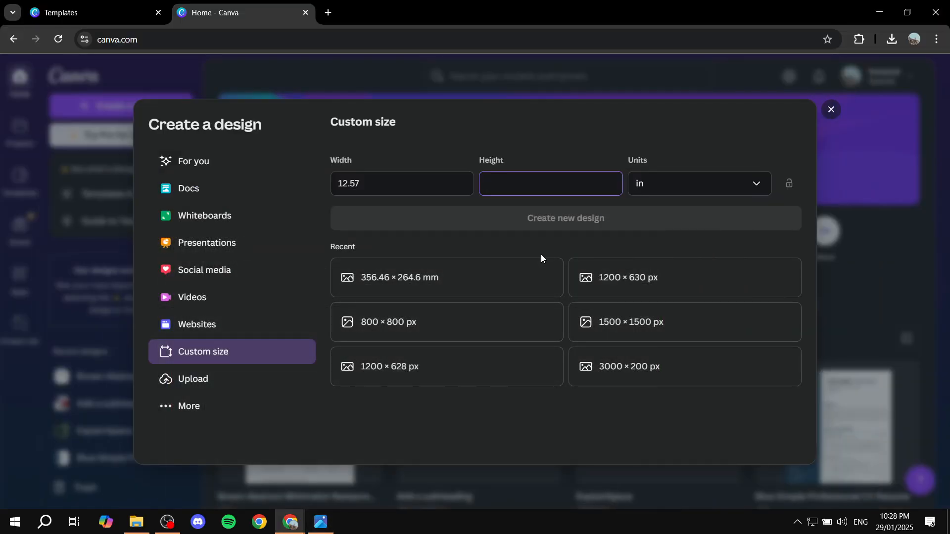
type("9.25")
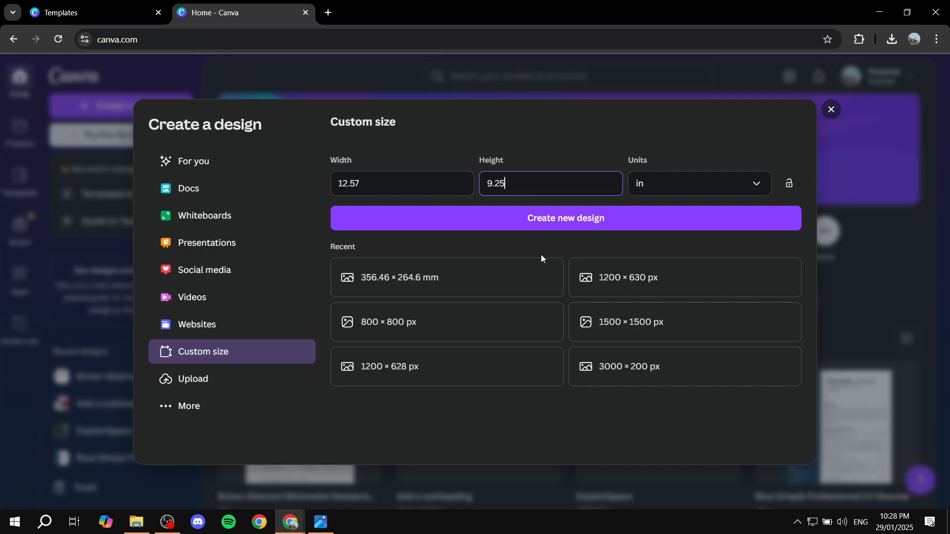
left_click(548, 227)
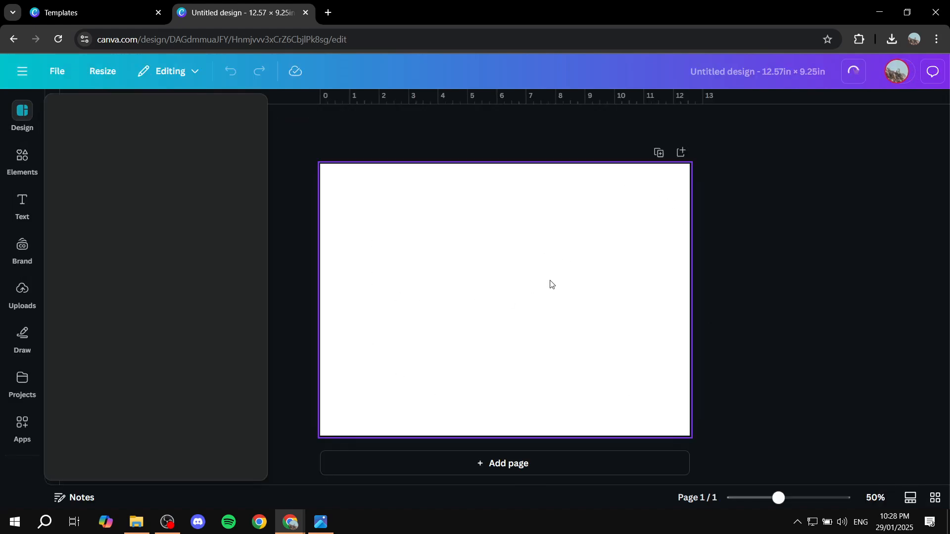
Try out a ruler guide on the page, then hide the rulers and guides.
left_click(276, 189)
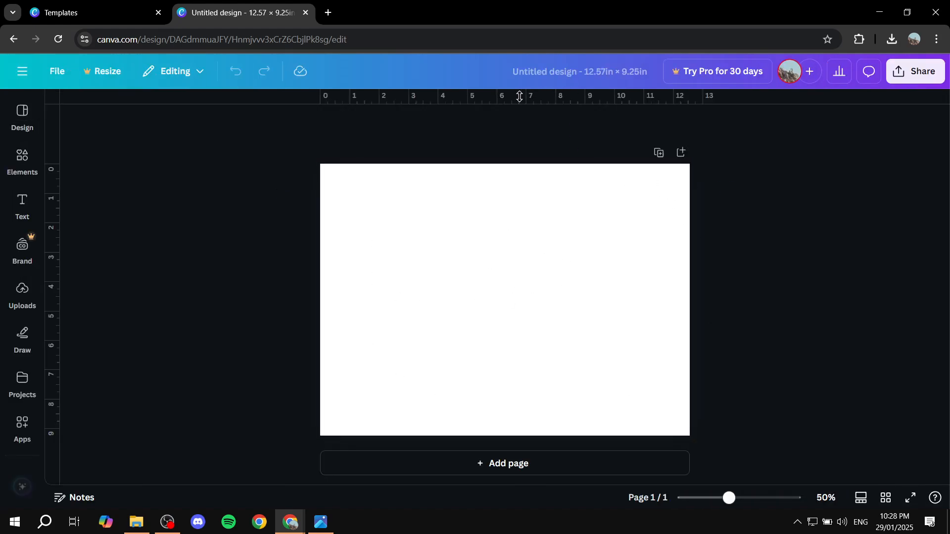
left_click_drag(519, 103, 531, 152)
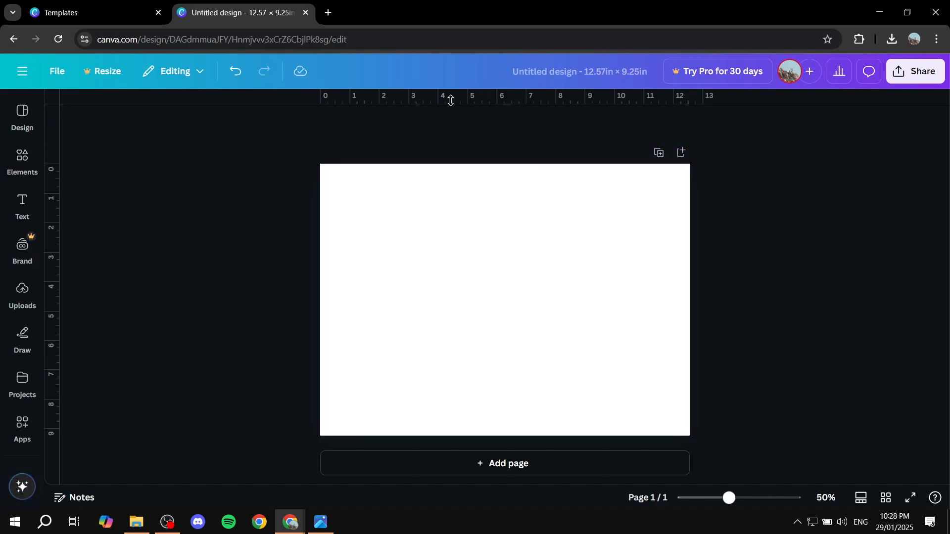
left_click(55, 74)
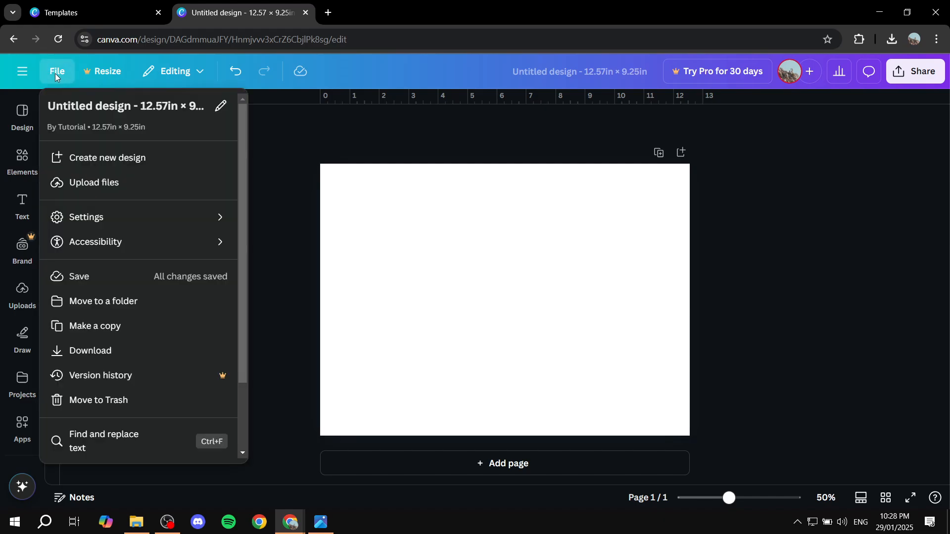
mouse_move(180, 224)
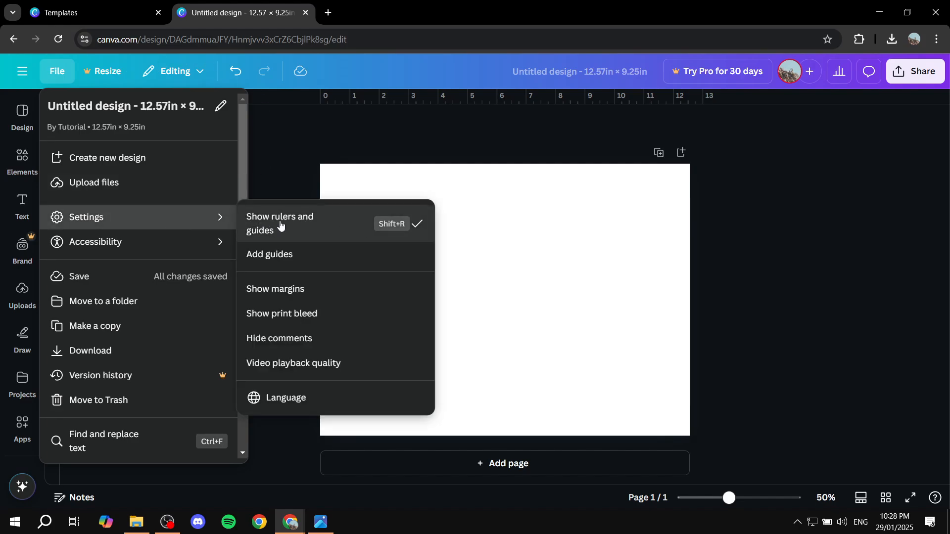
left_click(309, 233)
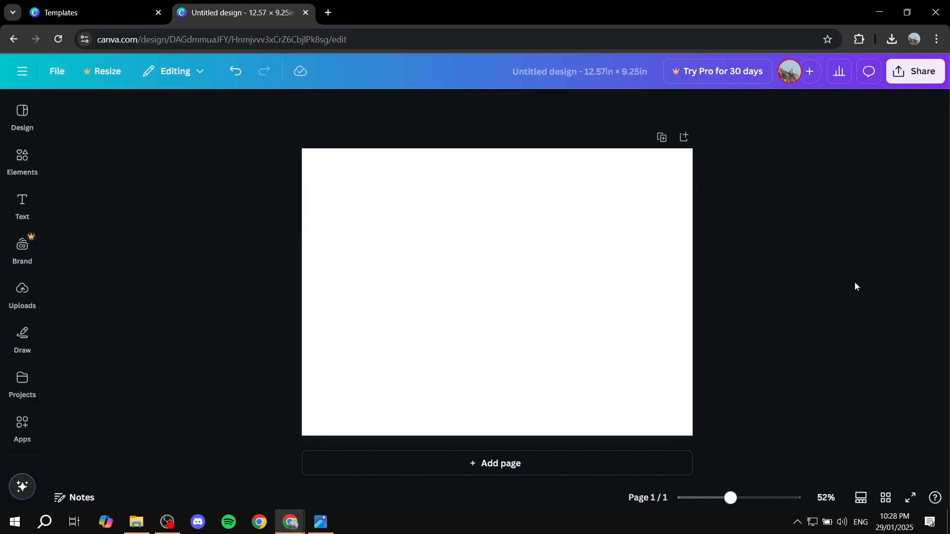
Switch to the 6x9 Softcover Template.png preview, examine the spine, bleed and trim lines up close, and close the image.
key("alt+Tab")
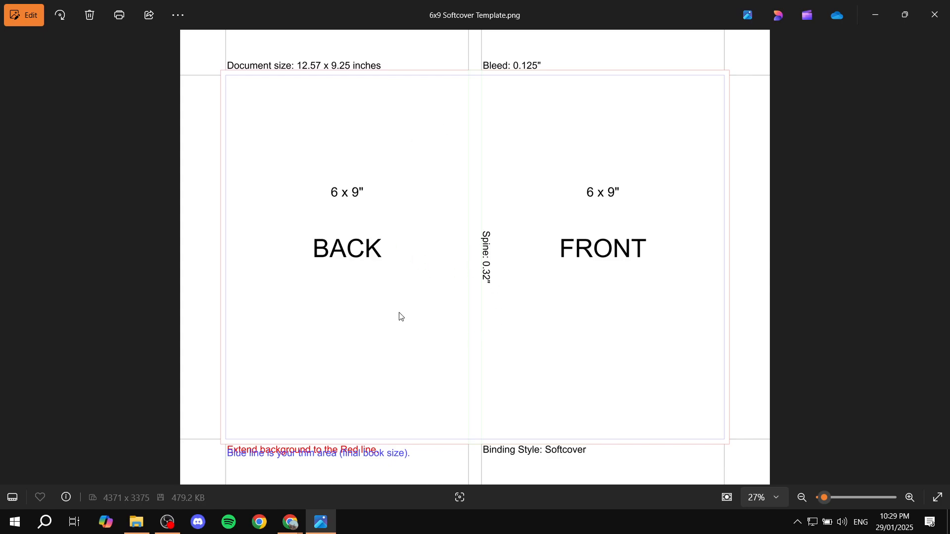
scroll(357, 292, "up", 5)
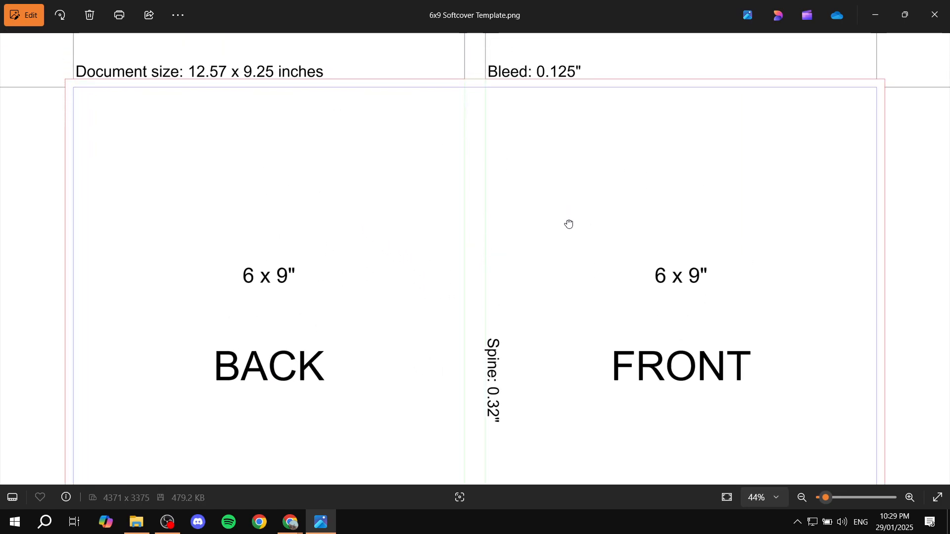
scroll(471, 183, "up", 3)
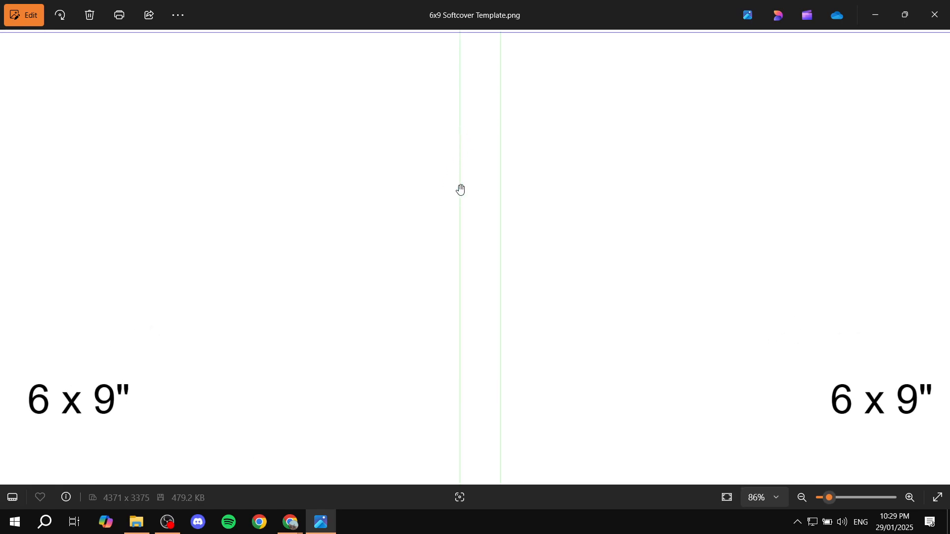
left_click_drag(488, 476, 491, 328)
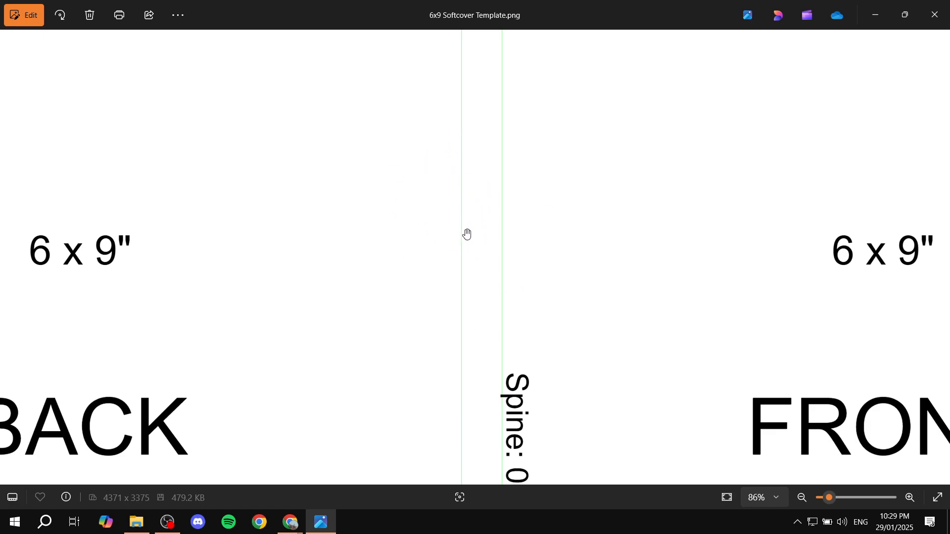
left_click_drag(534, 112, 483, 354)
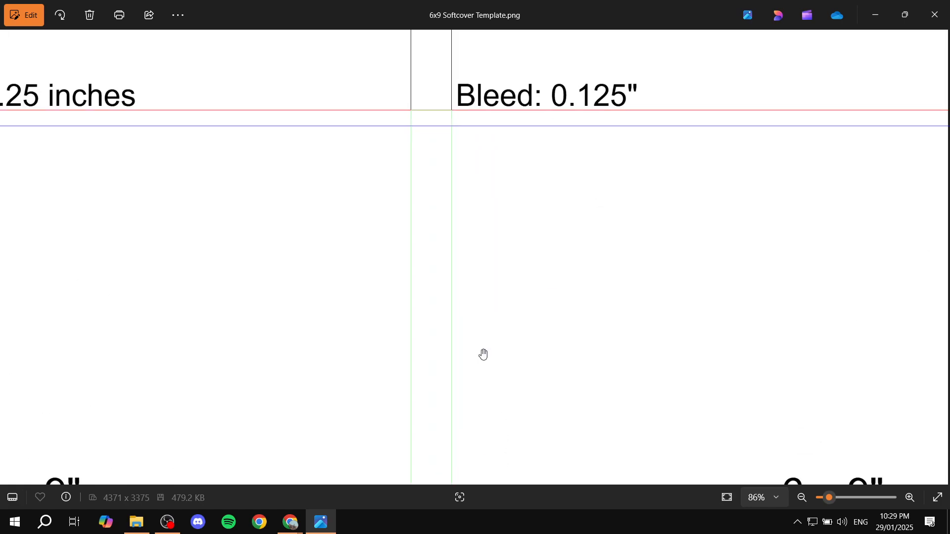
left_click_drag(425, 175, 522, 214)
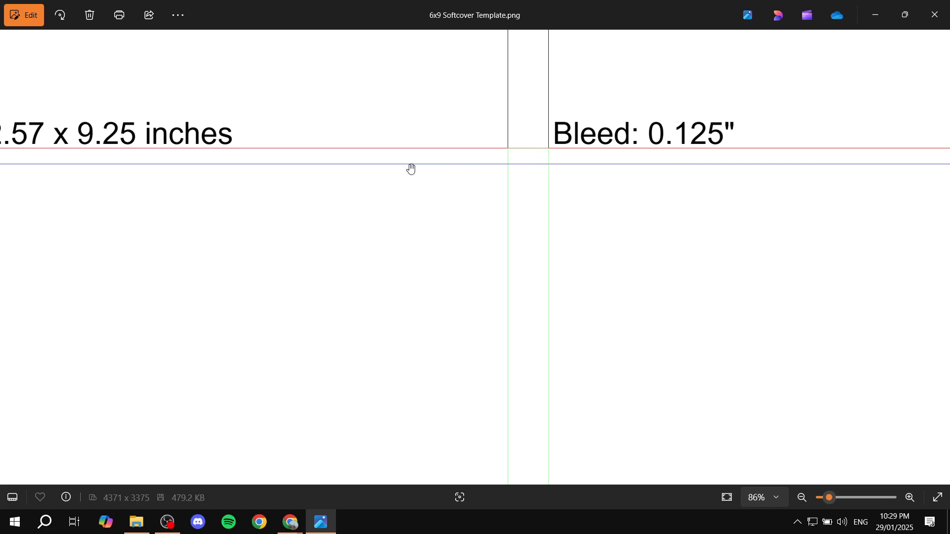
left_click_drag(226, 215, 898, 180)
left_click_drag(661, 233, 526, 42)
left_click_drag(514, 226, 700, 460)
scroll(197, 237, "down", 20)
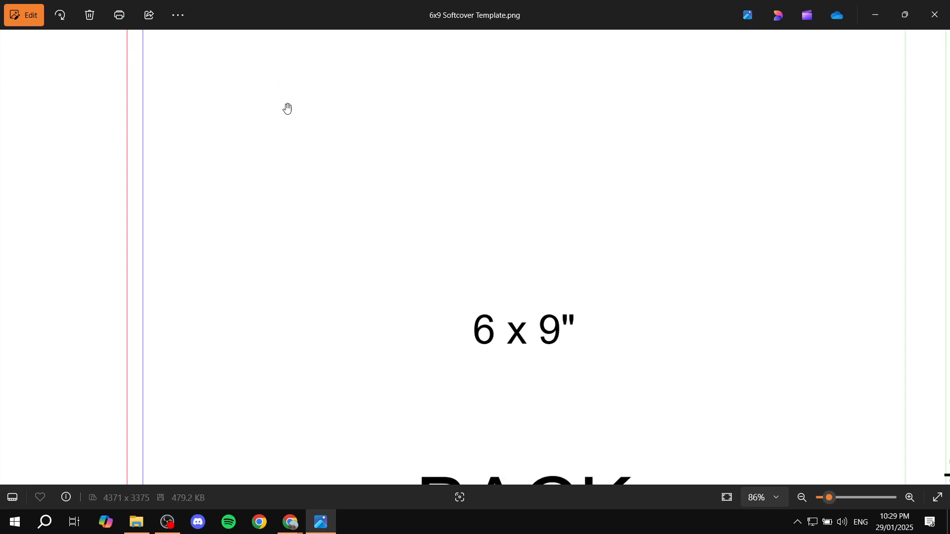
left_click_drag(360, 209, 353, 181)
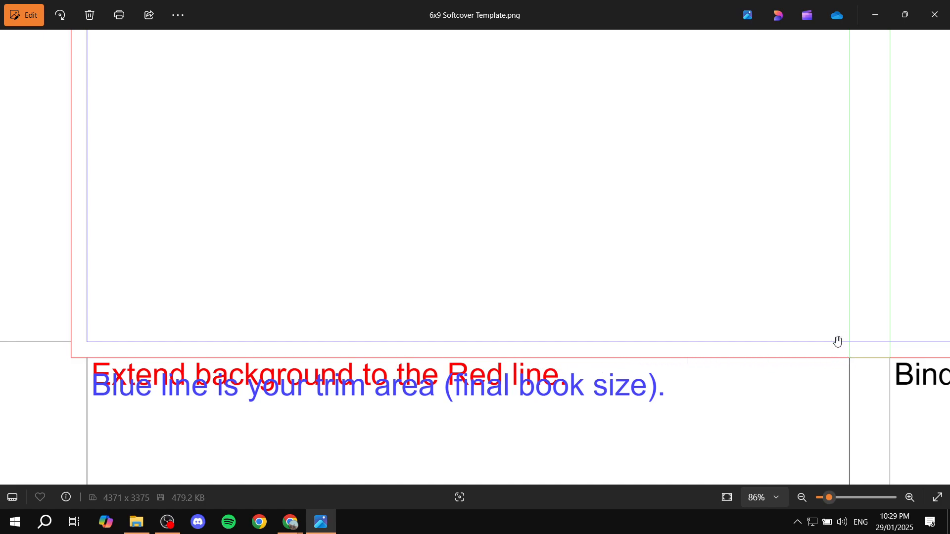
scroll(753, 252, "down", 5)
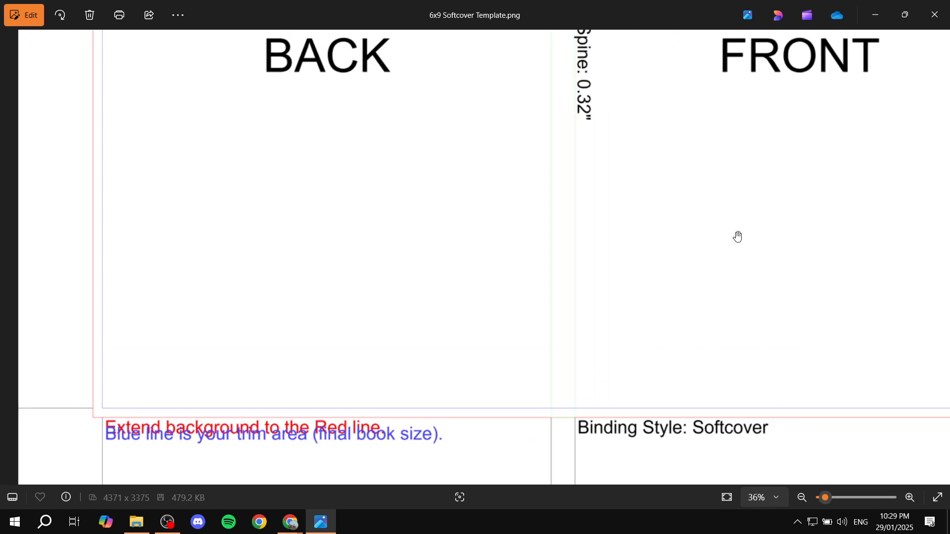
left_click(930, 20)
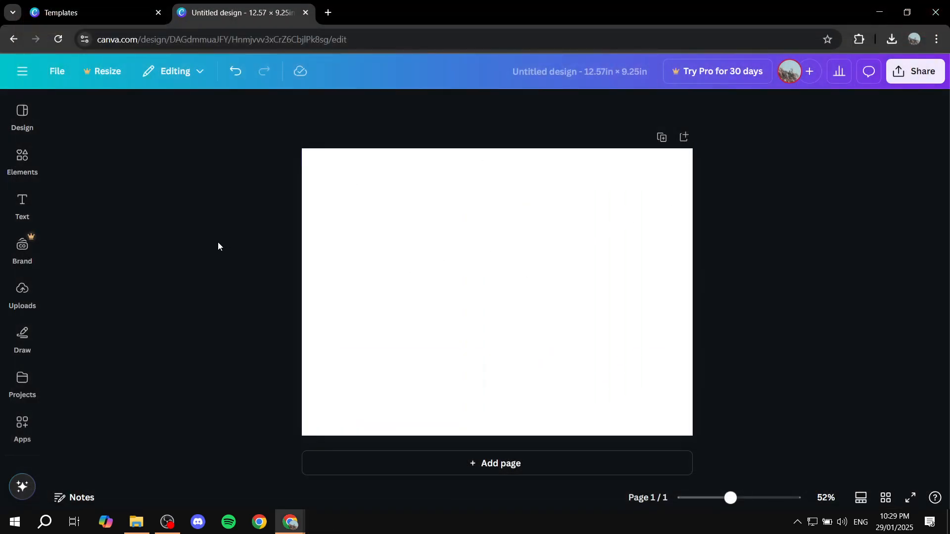
Upload 6x9 Softcover Template.png from the Downloads folder to the design's image library.
left_click(25, 294)
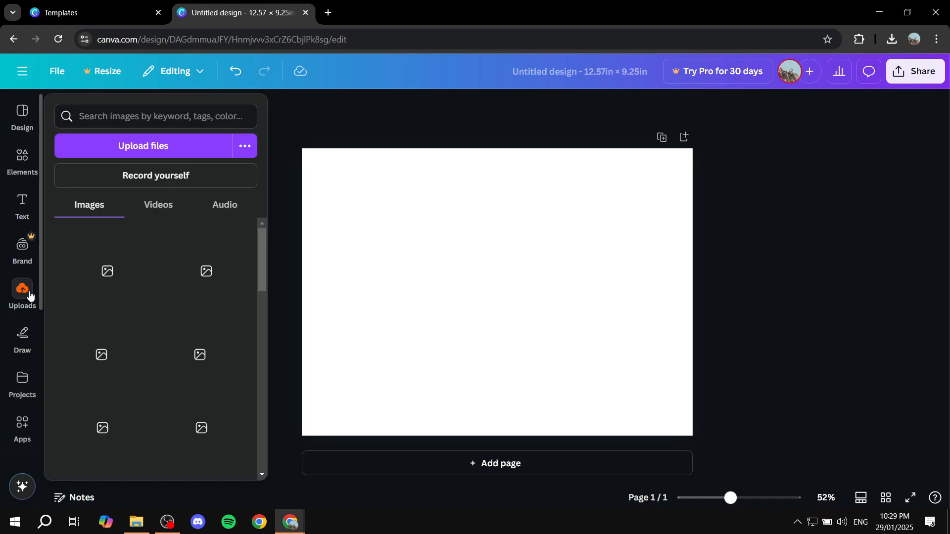
left_click(145, 145)
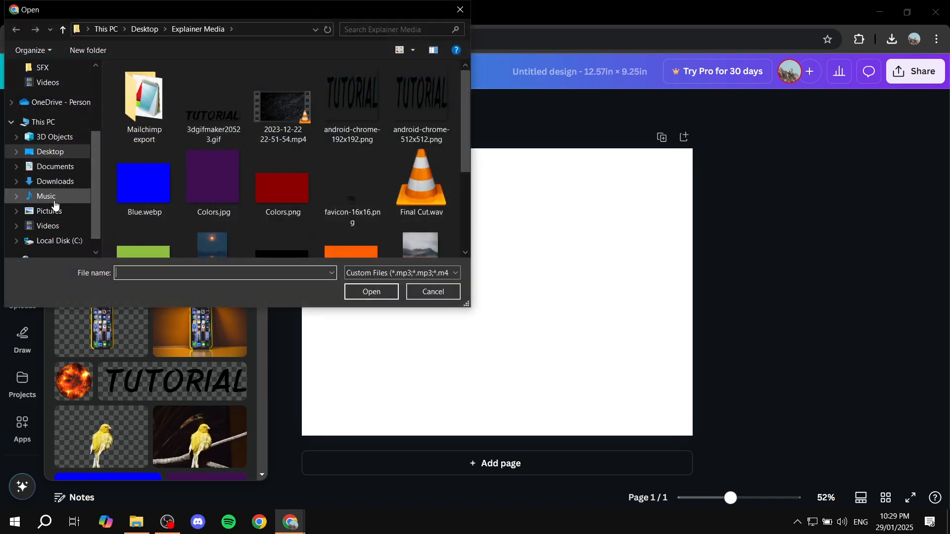
left_click(65, 184)
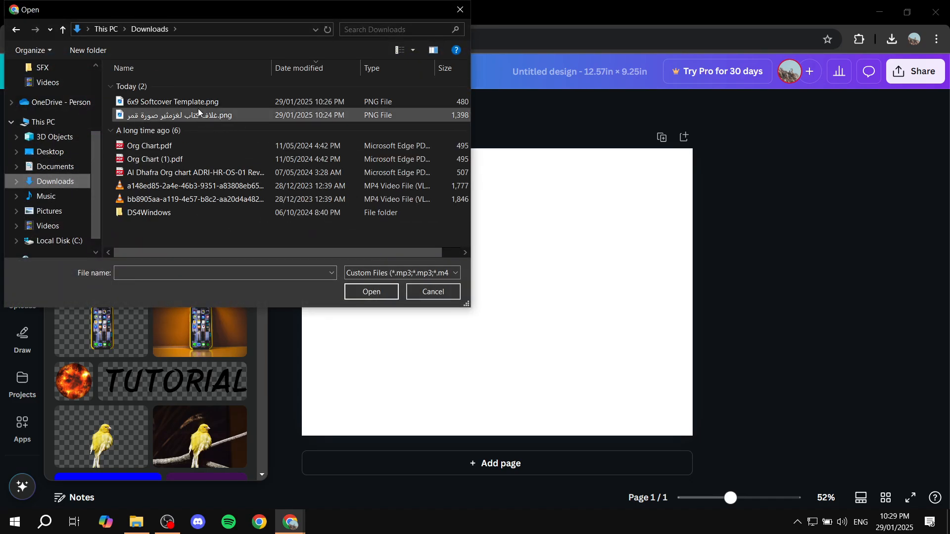
double_click(209, 101)
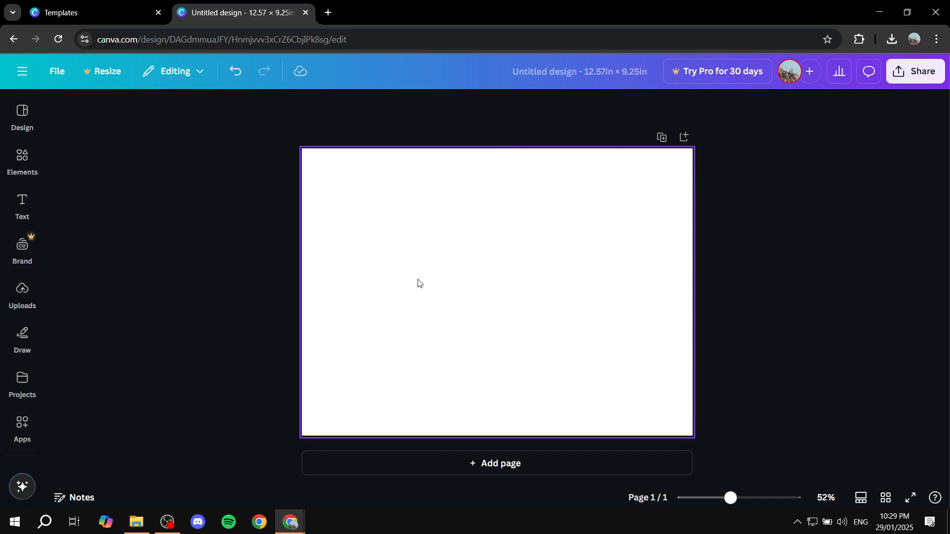
Place the uploaded softcover template on the page and set it as the page background.
mouse_move(18, 300)
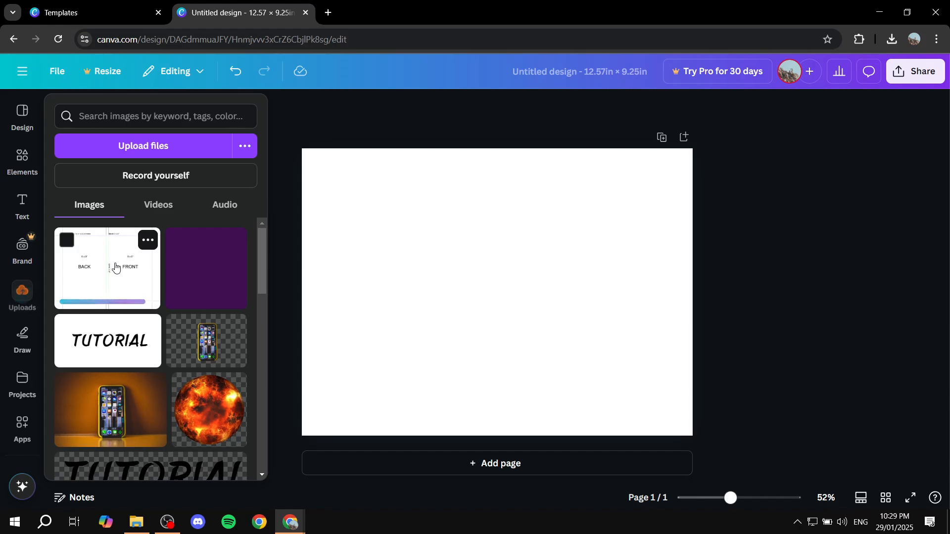
left_click(111, 286)
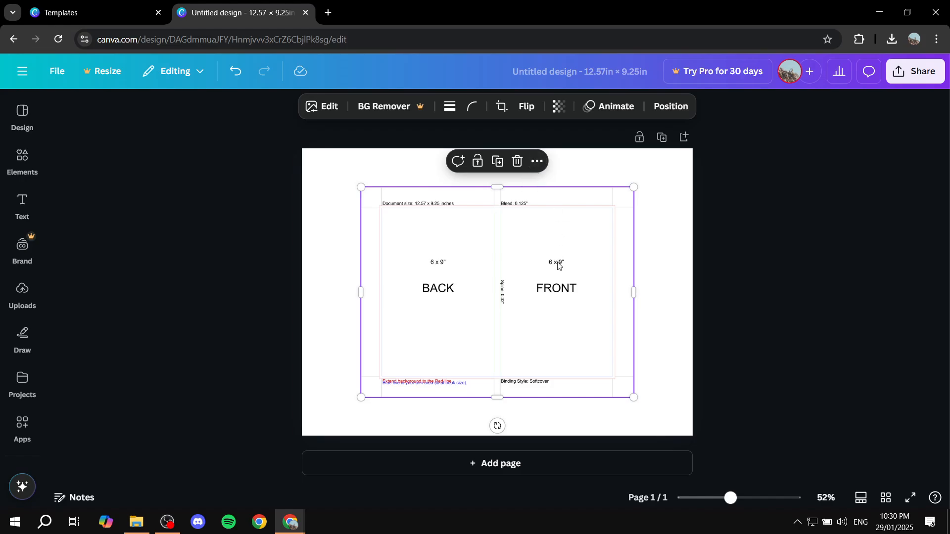
left_click(536, 162)
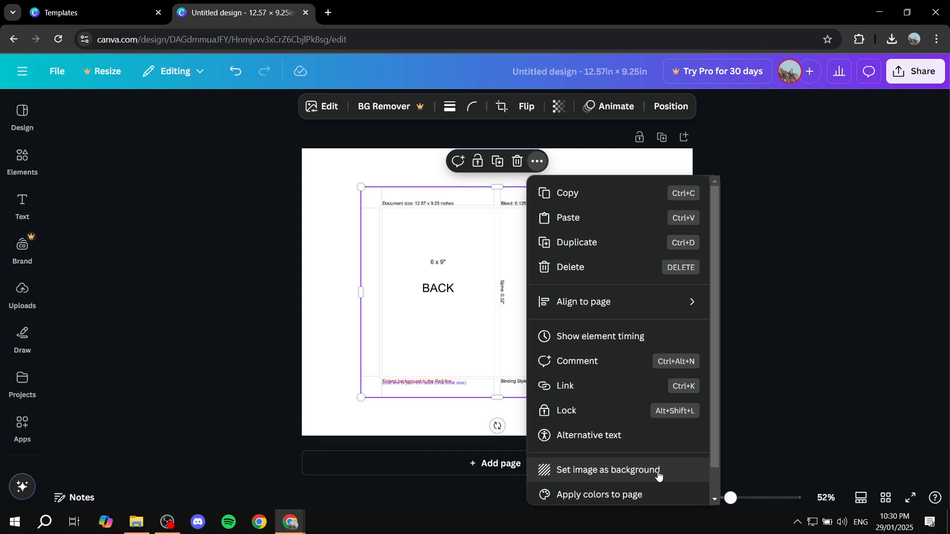
left_click(628, 470)
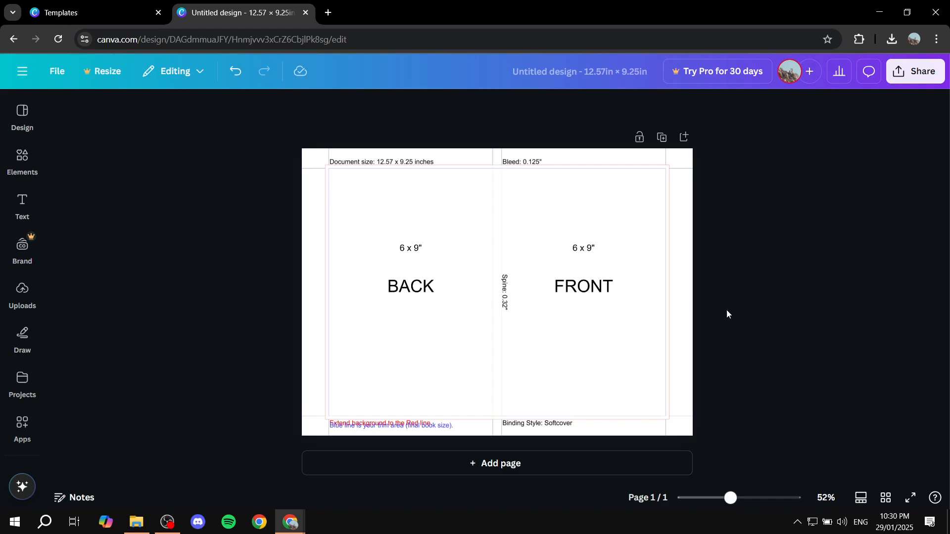
Upload the back cover PNG from the Downloads folder to the image library.
left_click_drag(731, 497, 744, 501)
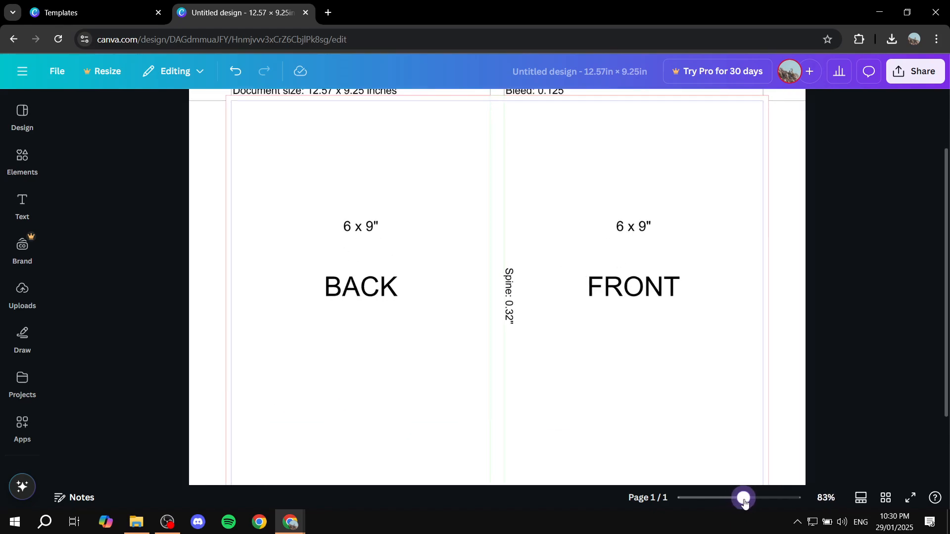
scroll(147, 218, "up", 2)
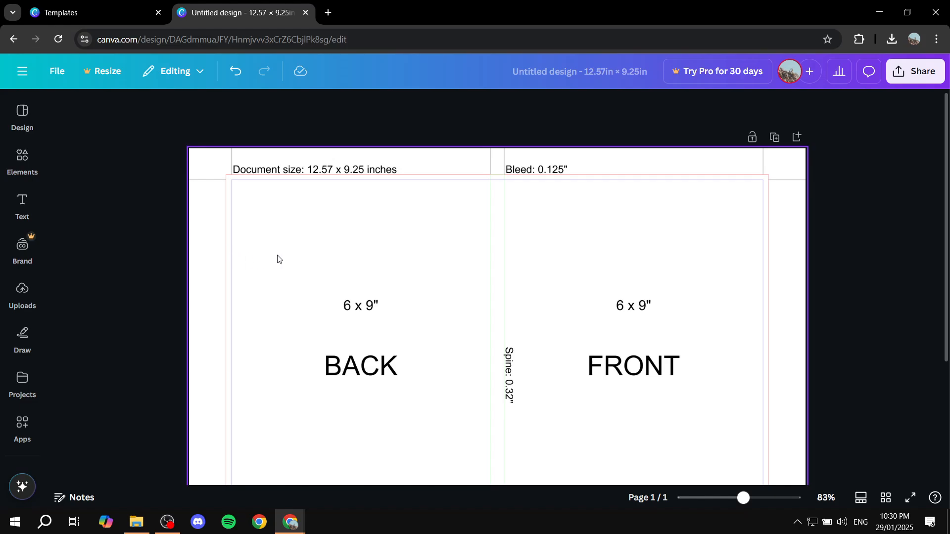
scroll(276, 259, "down", 2)
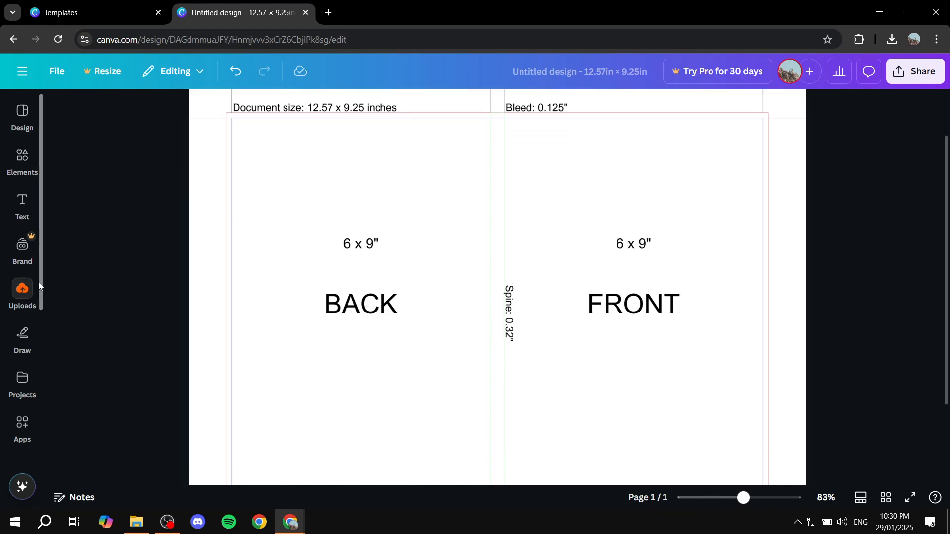
left_click(28, 294)
left_click(156, 147)
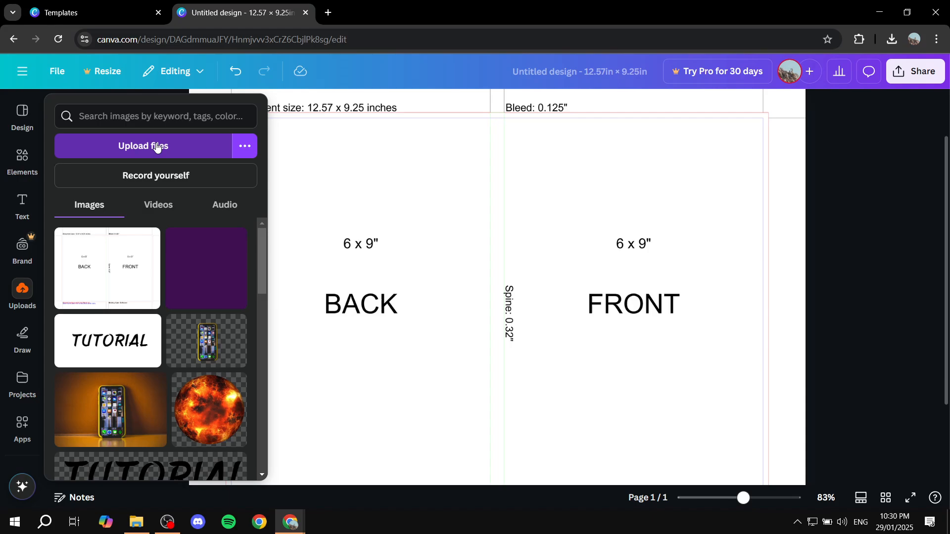
left_click(234, 114)
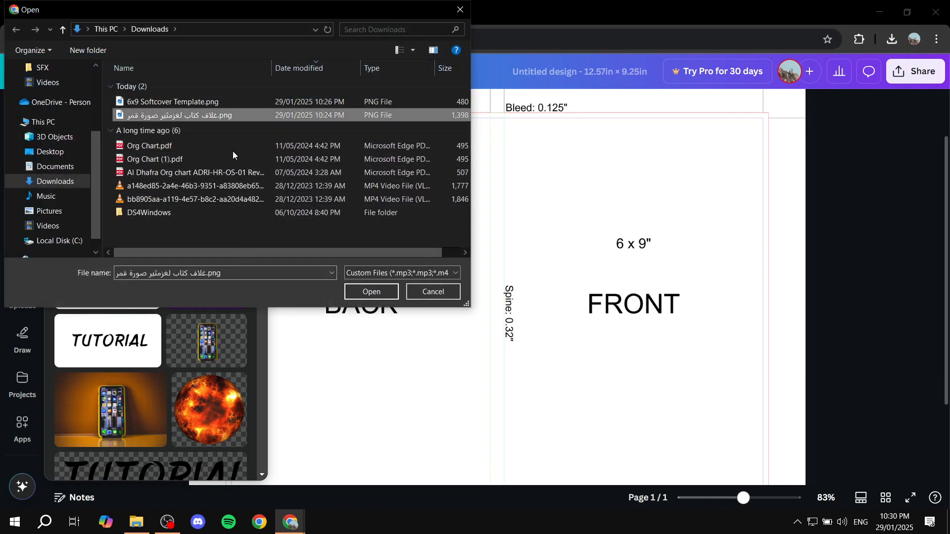
left_click(363, 288)
left_click(423, 280)
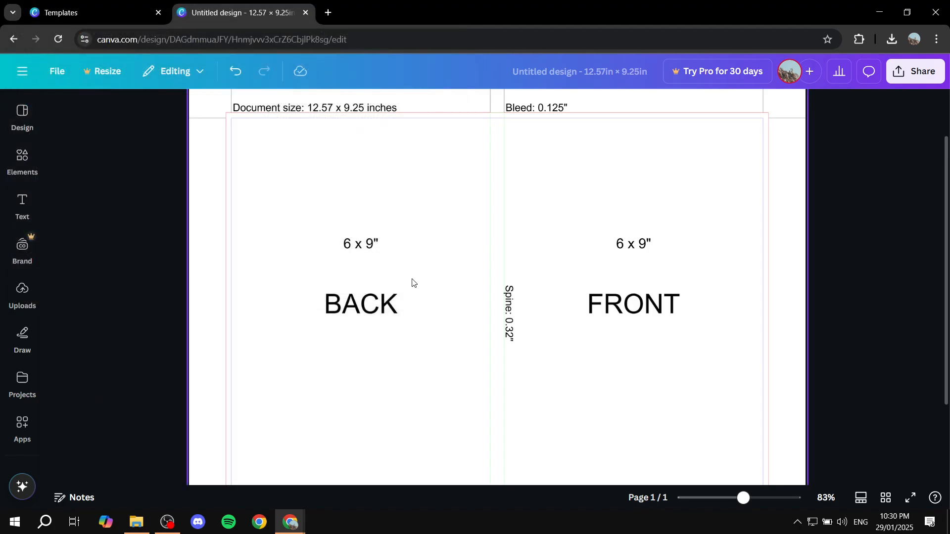
Upload the front cover PNG from the Desktop folder to the image library.
left_click(22, 295)
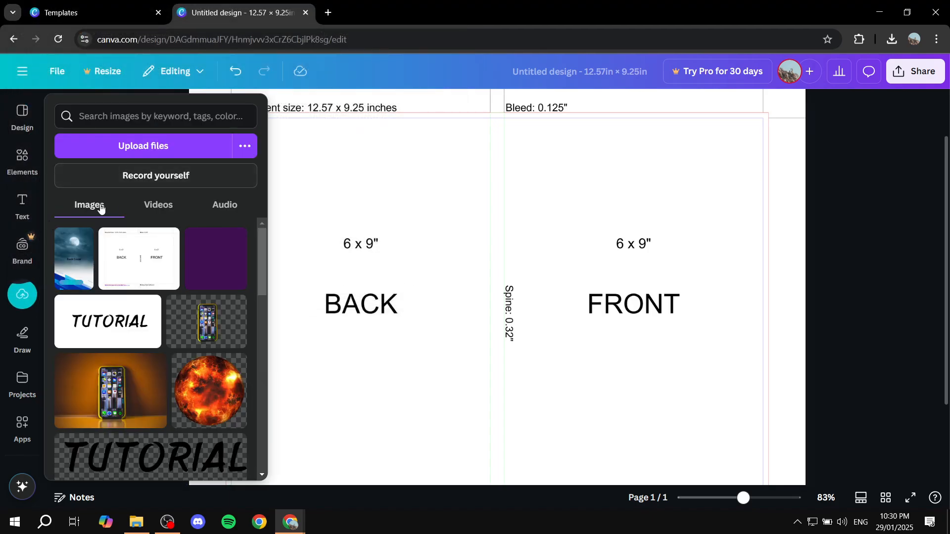
left_click(143, 149)
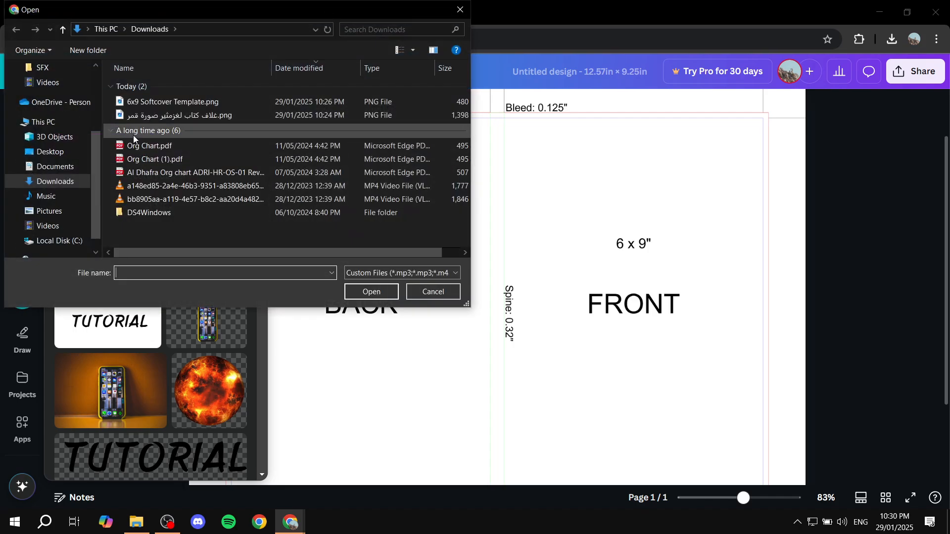
left_click(49, 152)
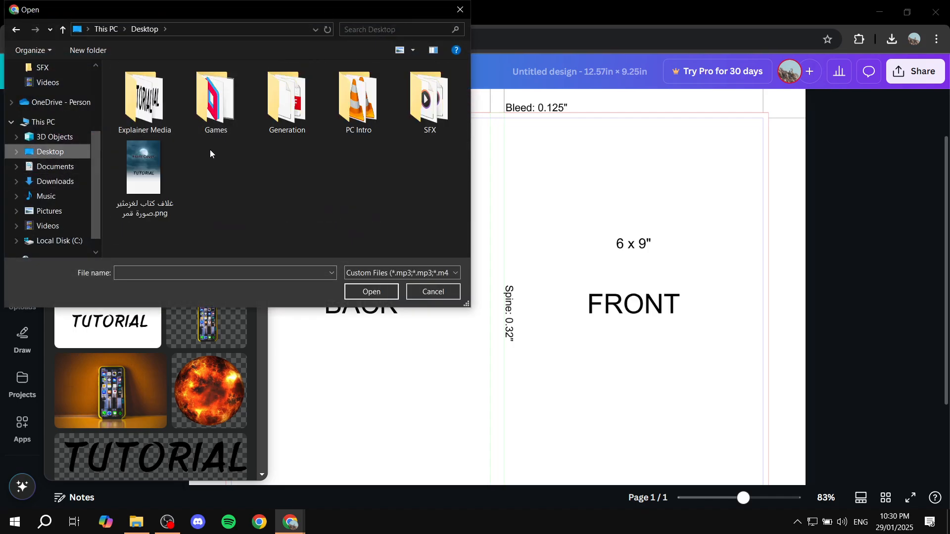
double_click(145, 173)
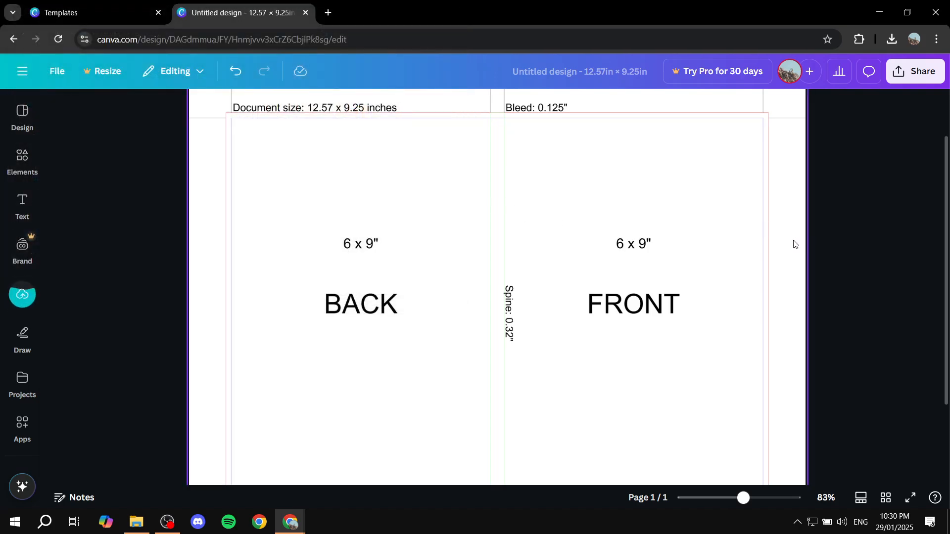
Place the back cover image on the template's BACK area, with its upper-left corner on the red bleed line's corner.
mouse_move(11, 295)
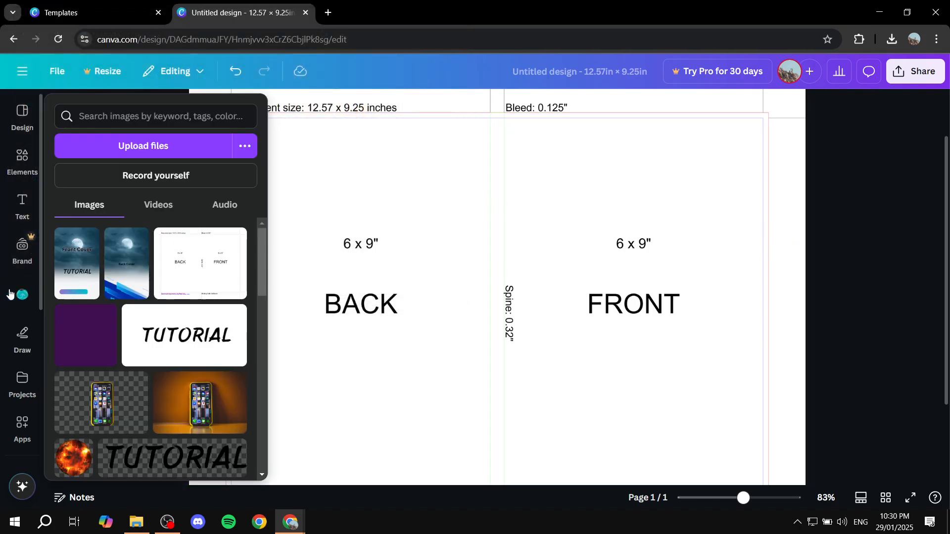
left_click(120, 277)
left_click_drag(532, 293, 367, 263)
scroll(544, 229, "up", 1)
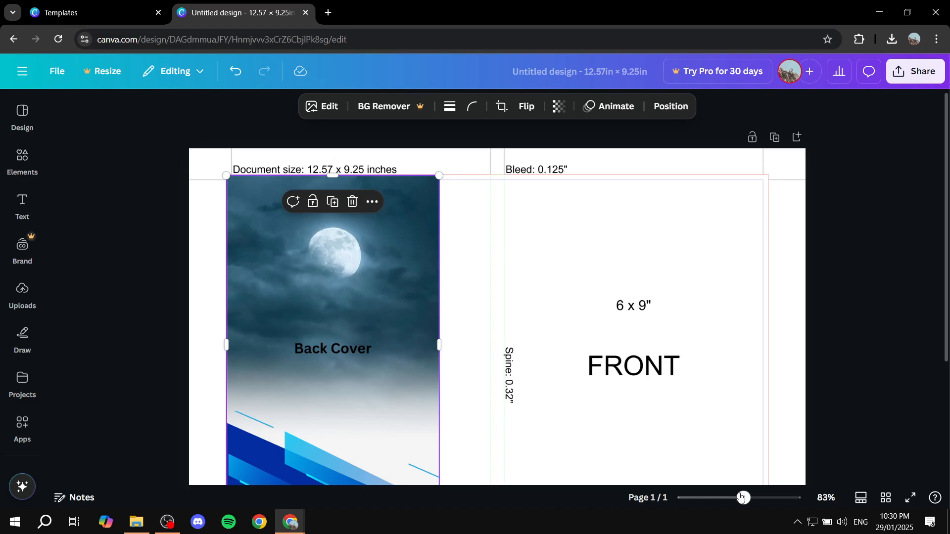
Widen the back cover image until its inner edge meets the template's nearer spine line.
left_click_drag(743, 498, 752, 499)
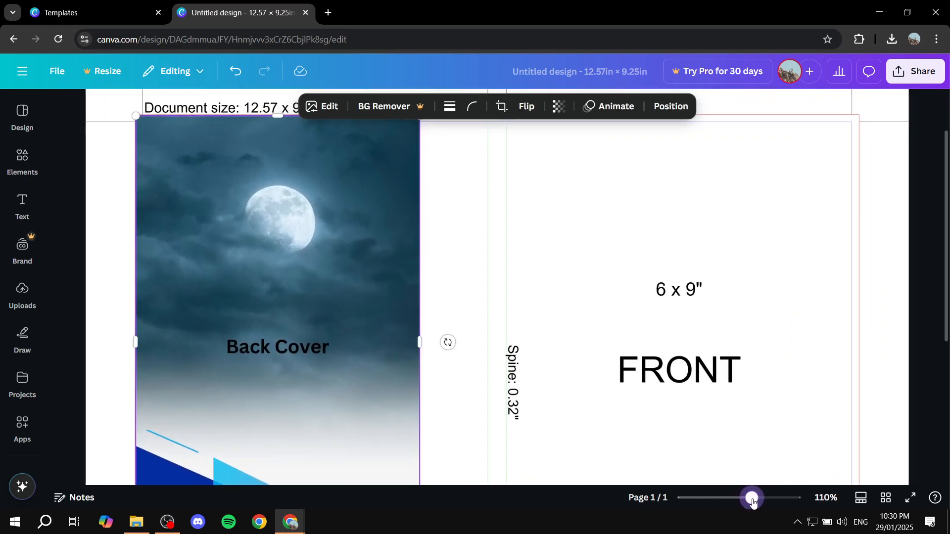
scroll(460, 251, "up", 1)
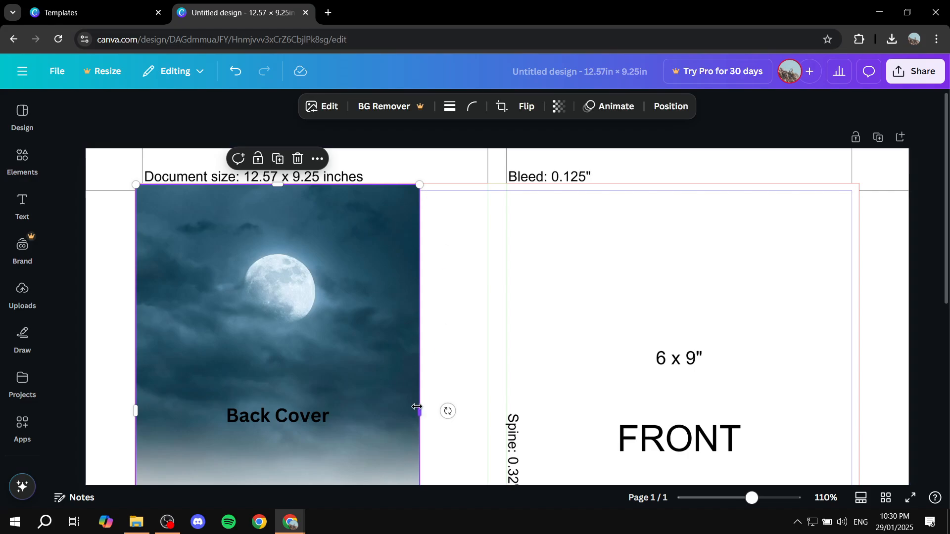
left_click_drag(417, 406, 483, 417)
left_click_drag(486, 417, 487, 417)
Extend the back cover image down to the template's lower trim line and align its lower inner corner with the spine line.
scroll(520, 349, "down", 5)
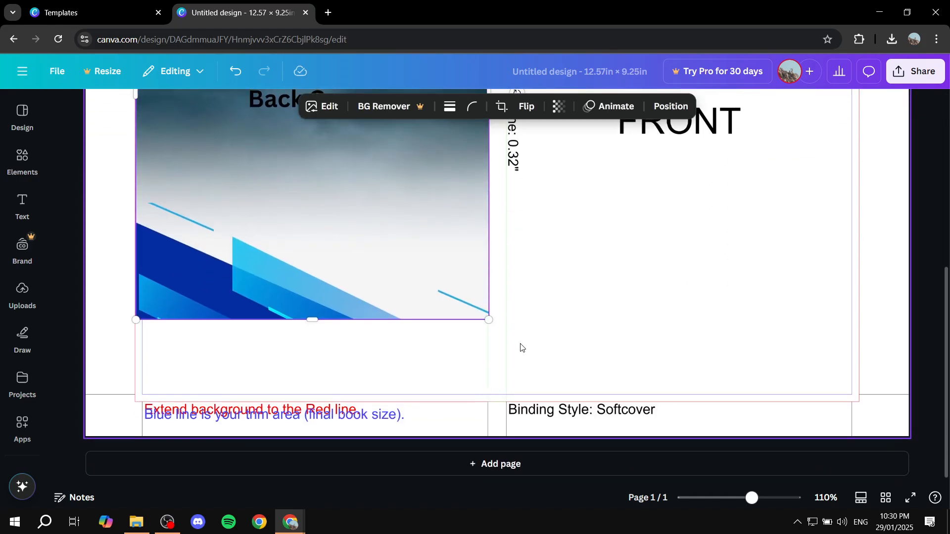
scroll(390, 363, "down", 2)
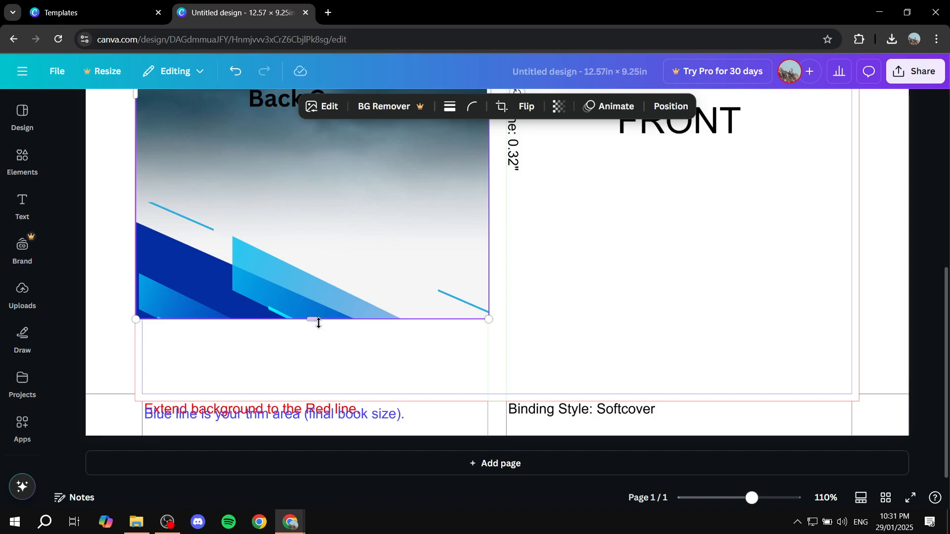
left_click_drag(316, 320, 331, 396)
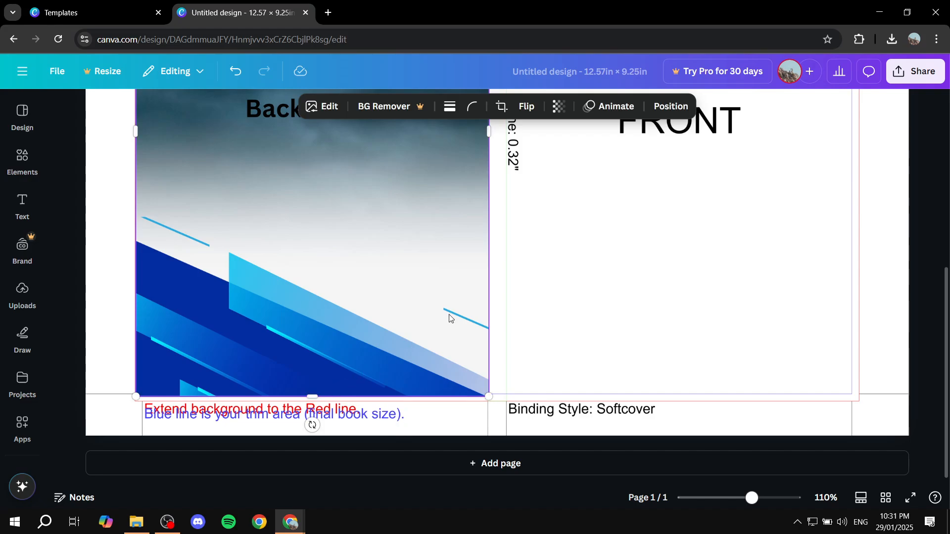
scroll(514, 374, "up", 5)
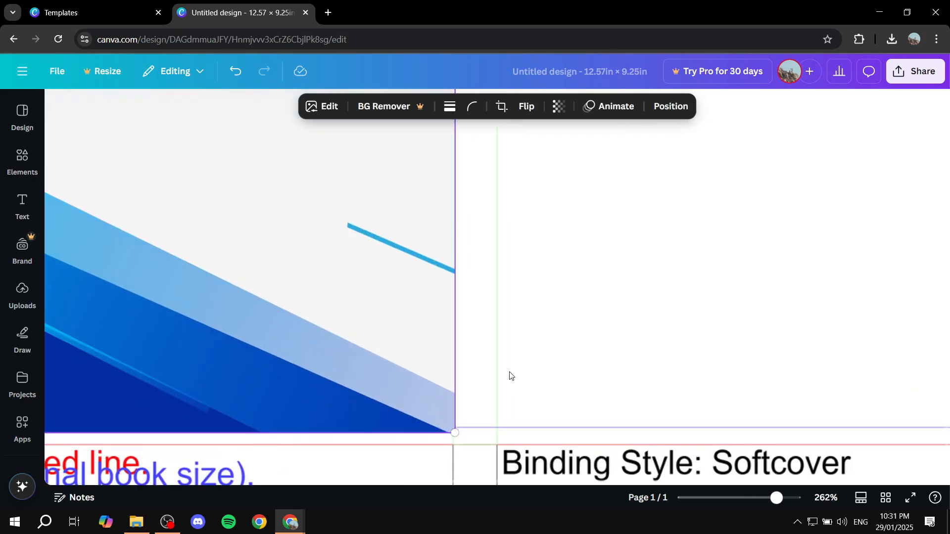
left_click_drag(451, 433, 453, 424)
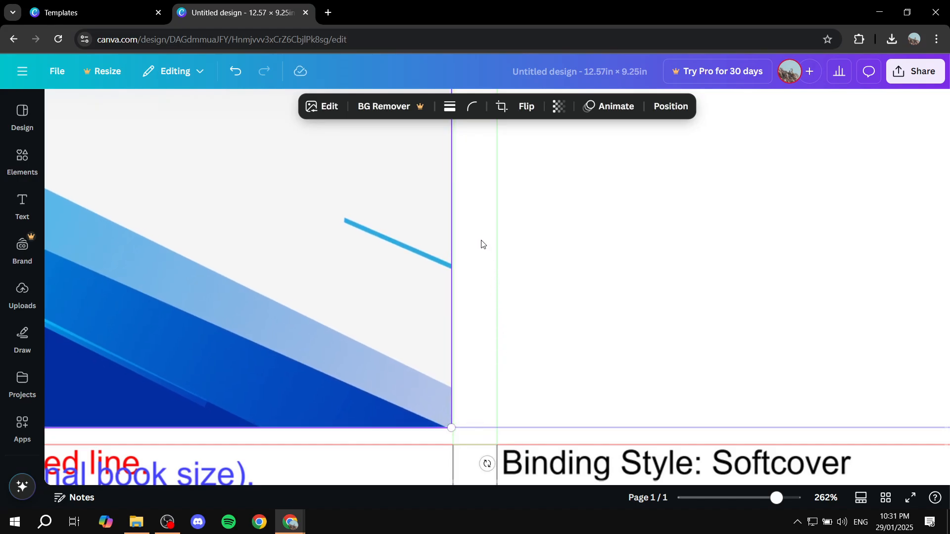
Add the uploaded front cover image to the page and move it onto the template's FRONT area.
scroll(481, 244, "down", 8)
scroll(549, 239, "up", 3)
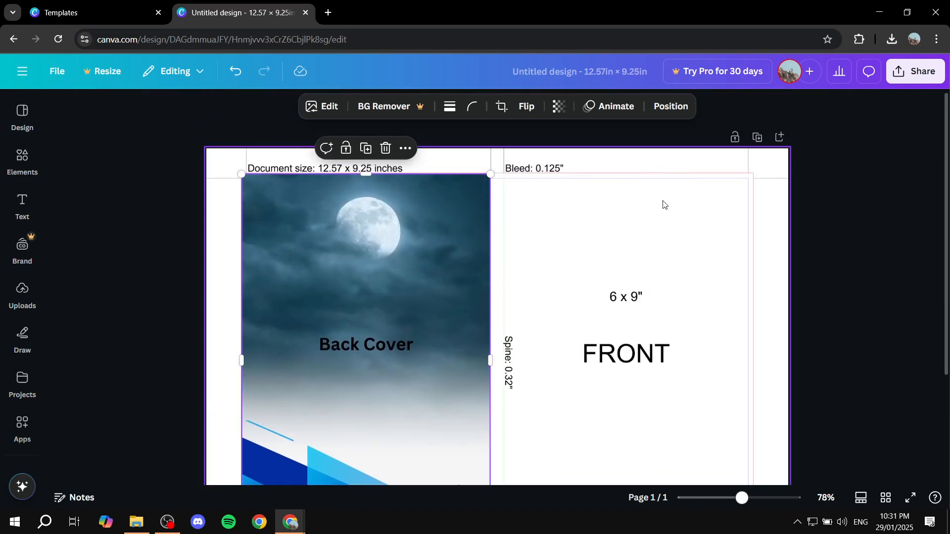
scroll(717, 269, "up", 3)
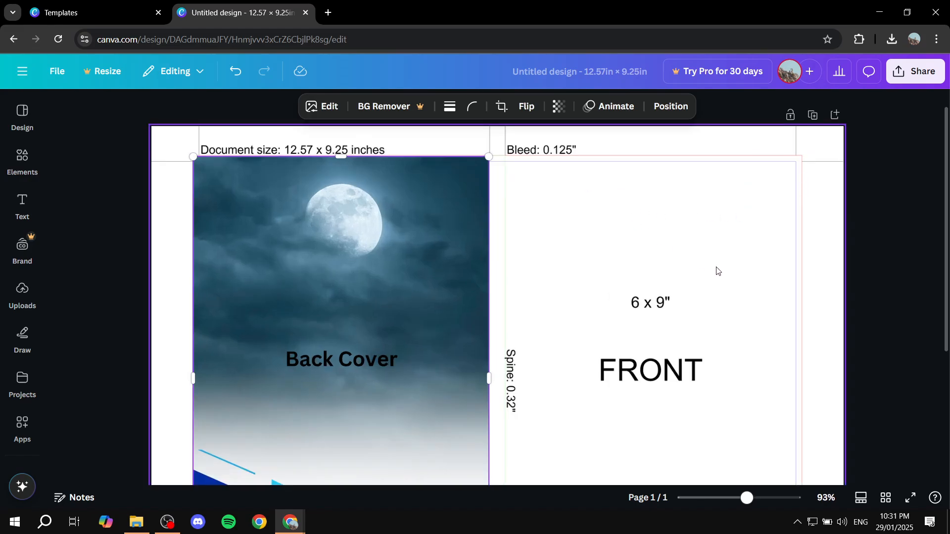
scroll(615, 238, "down", 4)
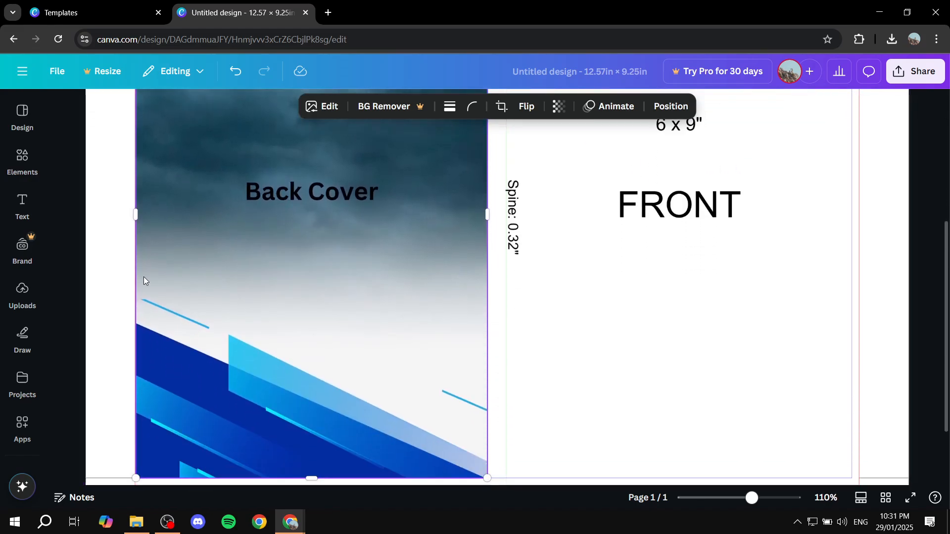
left_click(18, 295)
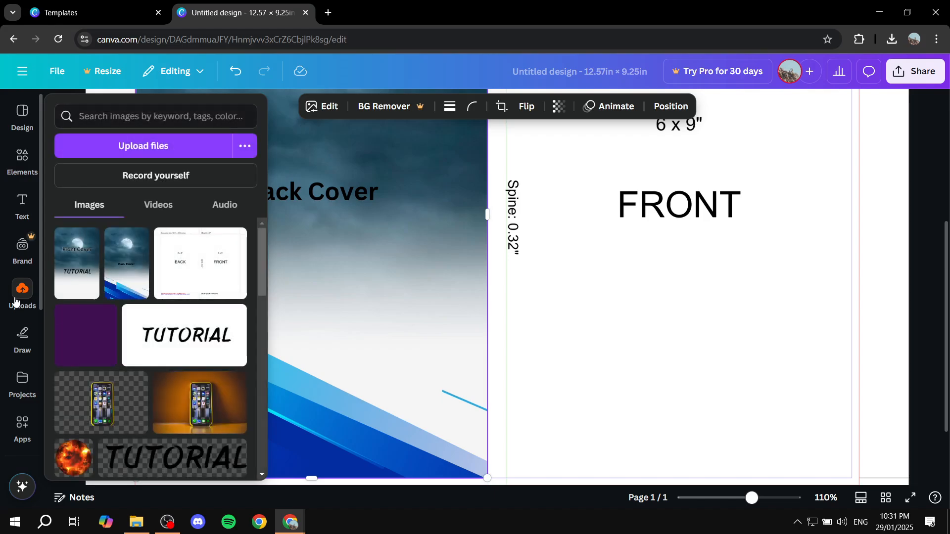
left_click(77, 263)
scroll(624, 258, "down", 4)
left_click_drag(521, 251, 606, 230)
scroll(694, 252, "up", 2)
scroll(695, 256, "up", 2)
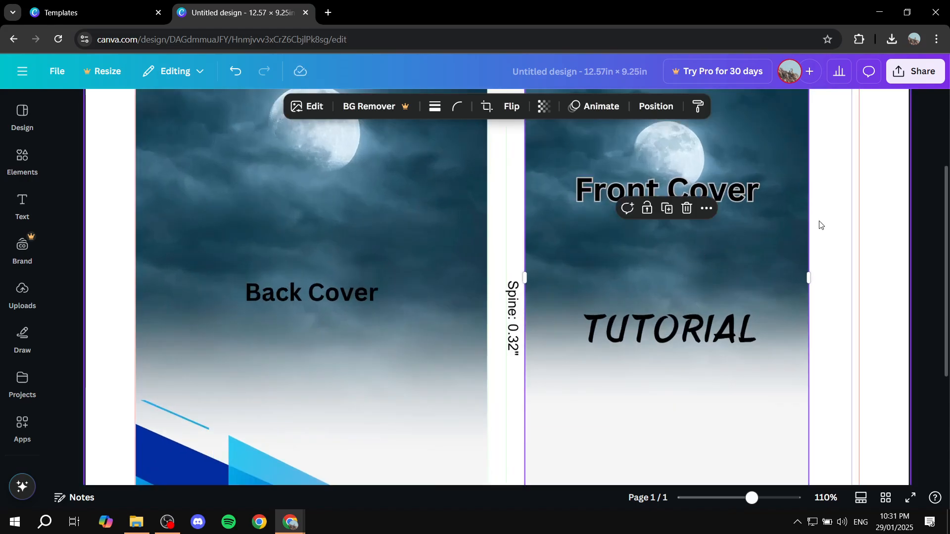
Align the front cover image's upper-left corner with the spine's front-side line and the upper red bleed line.
scroll(819, 223, "up", 3)
left_click_drag(747, 292, 735, 283)
scroll(492, 329, "up", 6)
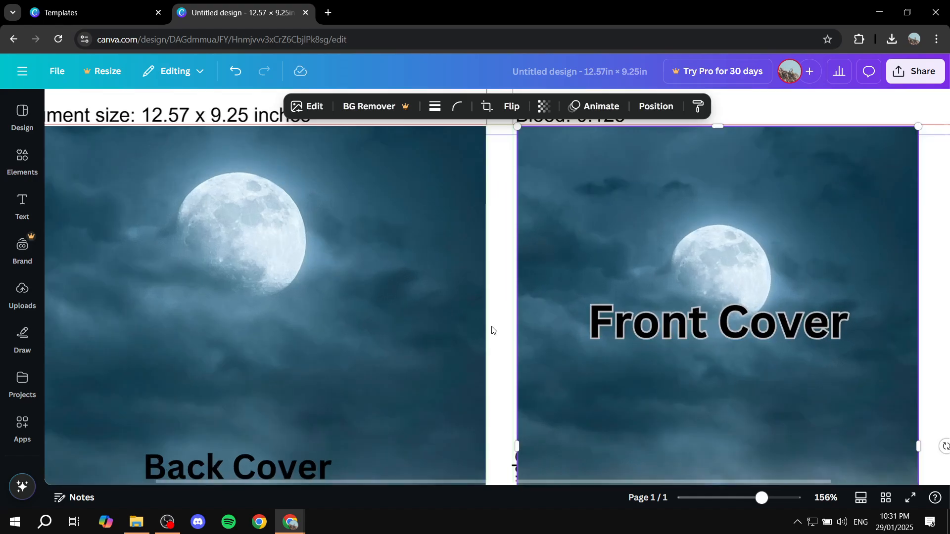
left_click_drag(637, 292, 627, 290)
scroll(627, 291, "down", 6)
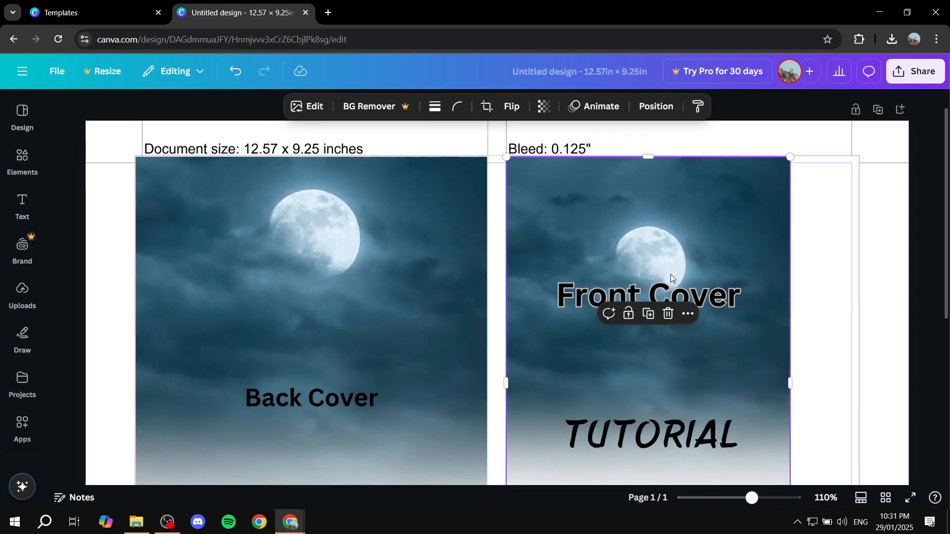
Enlarge the front cover image to the outer red bleed line and extend it down to the lower red bleed line.
left_click_drag(789, 382, 859, 391)
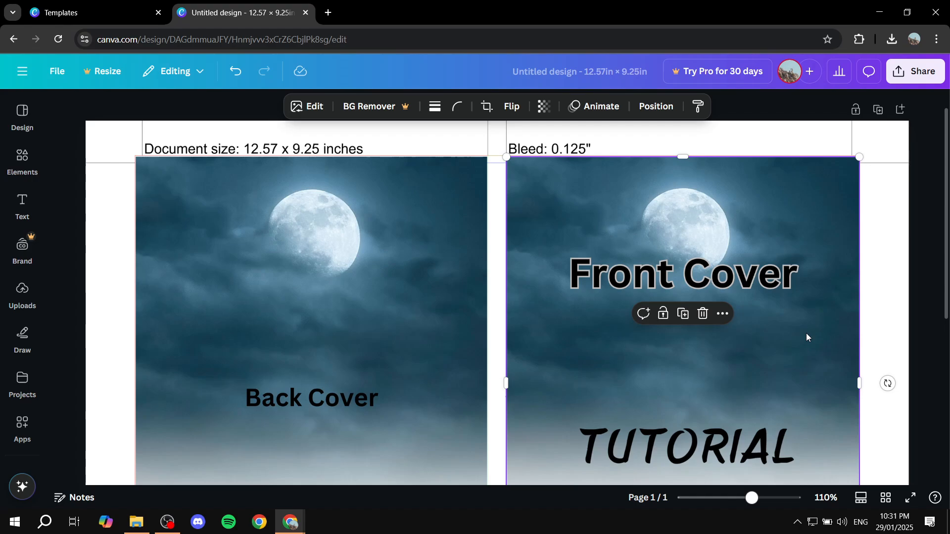
scroll(807, 336, "down", 6)
left_click_drag(682, 319, 705, 400)
scroll(366, 363, "up", 2, "ctrl")
Extend the back cover image's lower edge to line up with the front cover's lower edge.
left_click(348, 360)
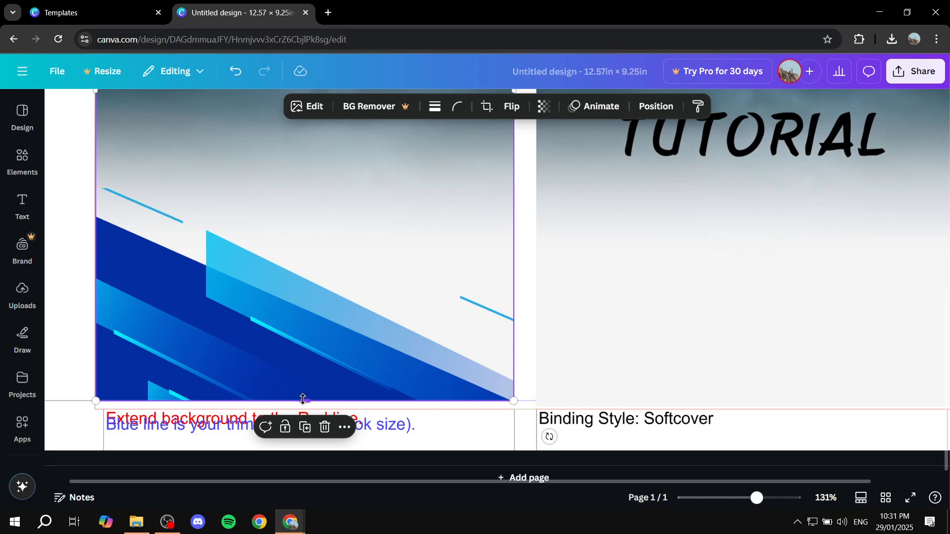
left_click_drag(303, 399, 302, 403)
scroll(579, 322, "down", 5, "ctrl")
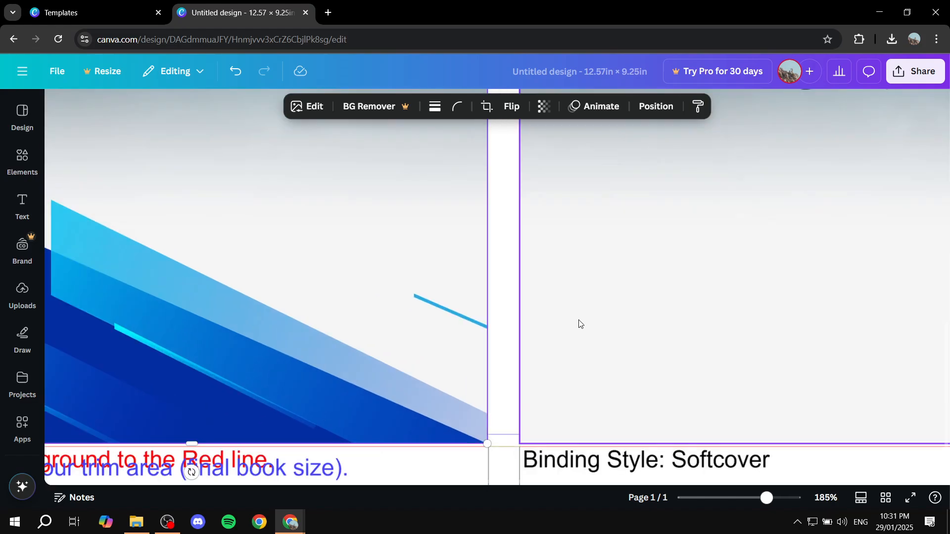
scroll(768, 237, "up", 2)
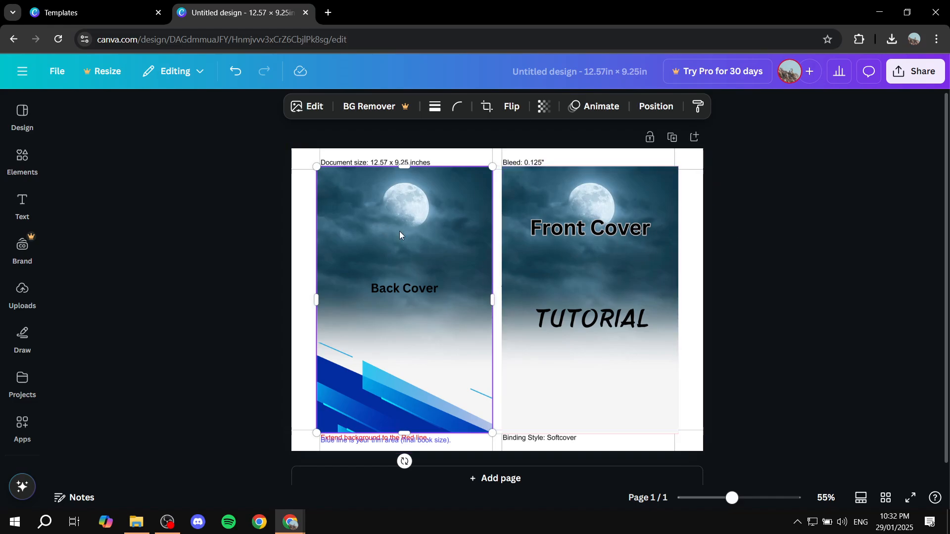
Make the template background image fully transparent so only the two covers remain on white.
left_click(297, 211)
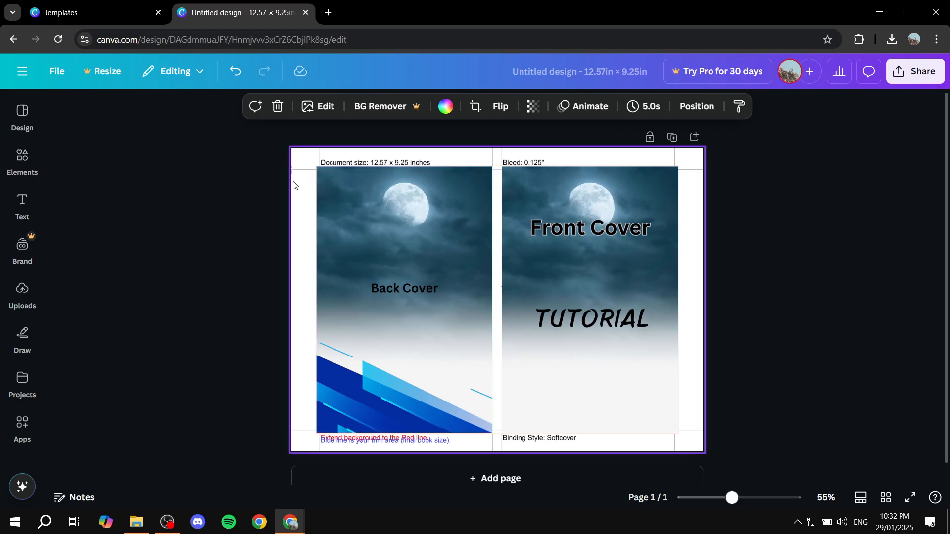
left_click(533, 106)
left_click_drag(561, 158, 183, 227)
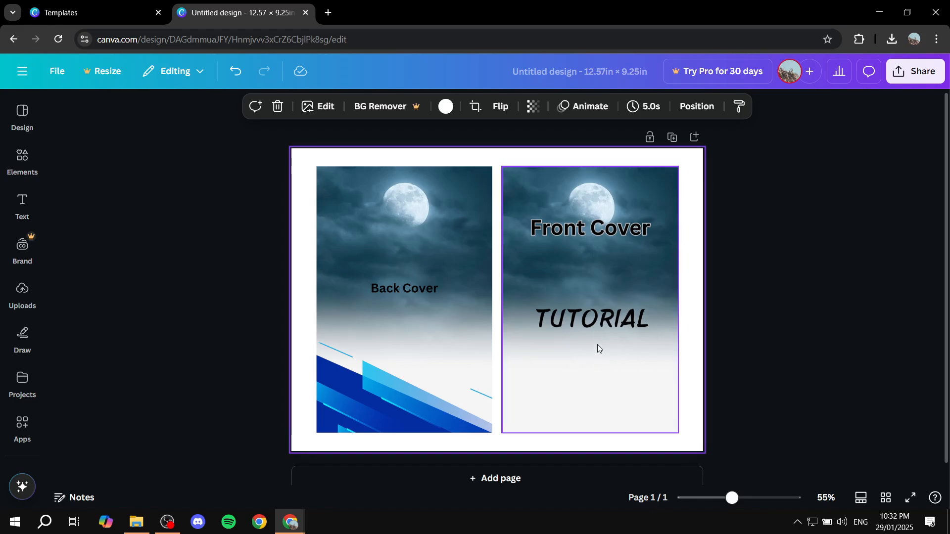
Download the finished cover design with PDF Print as the file type.
left_click(917, 74)
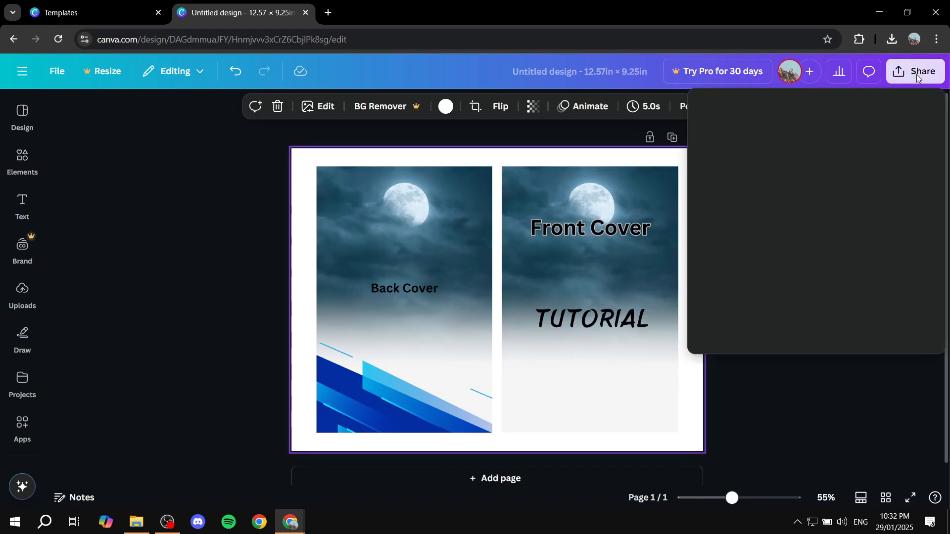
left_click(724, 315)
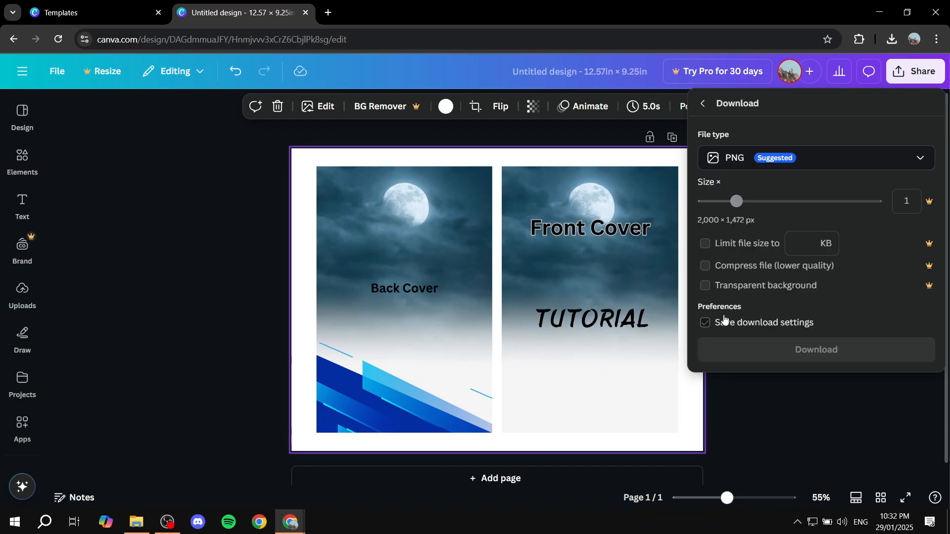
left_click(826, 163)
left_click(742, 303)
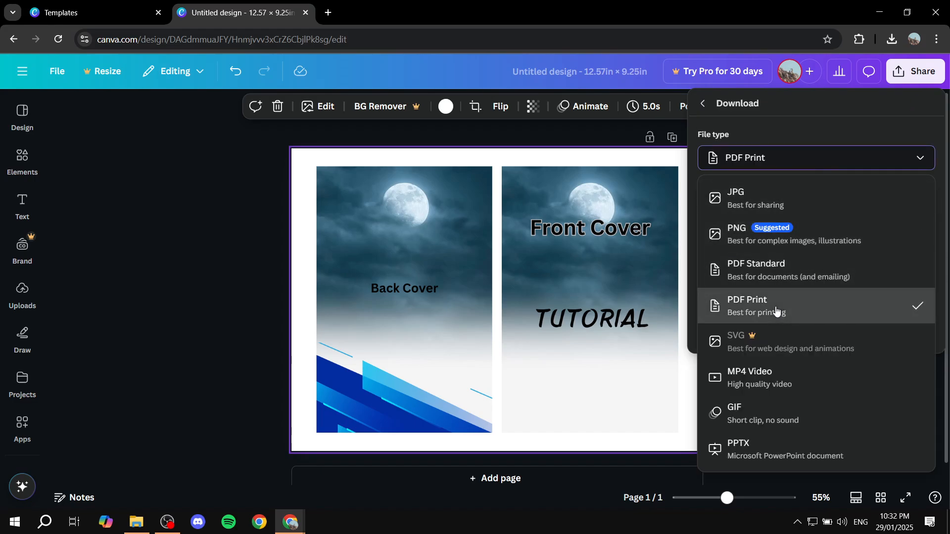
left_click(829, 336)
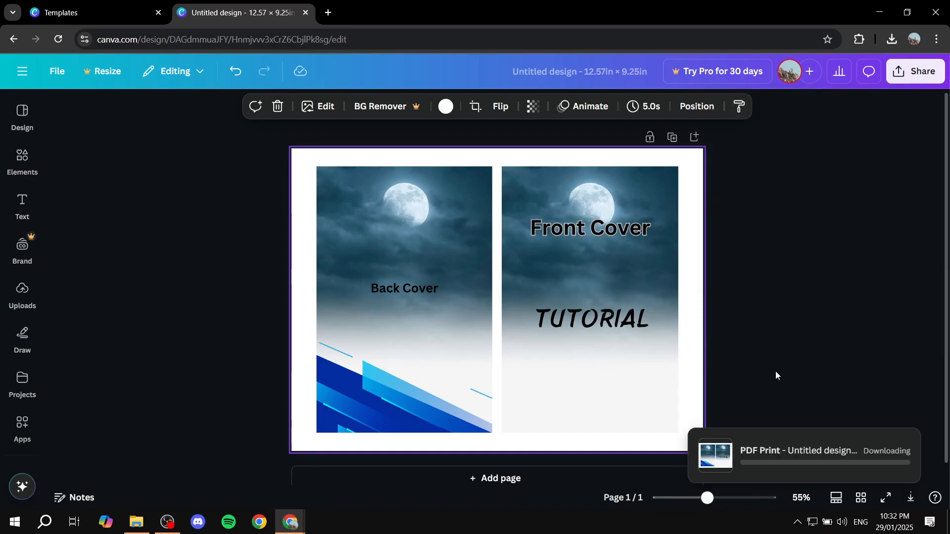